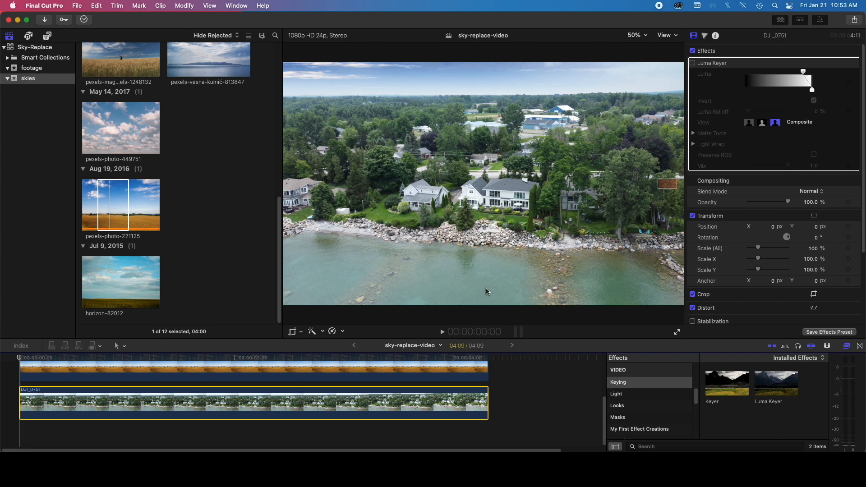
# Look up the program's version and build number in its About window
pyautogui.click(53, 9)
pyautogui.click(49, 14)
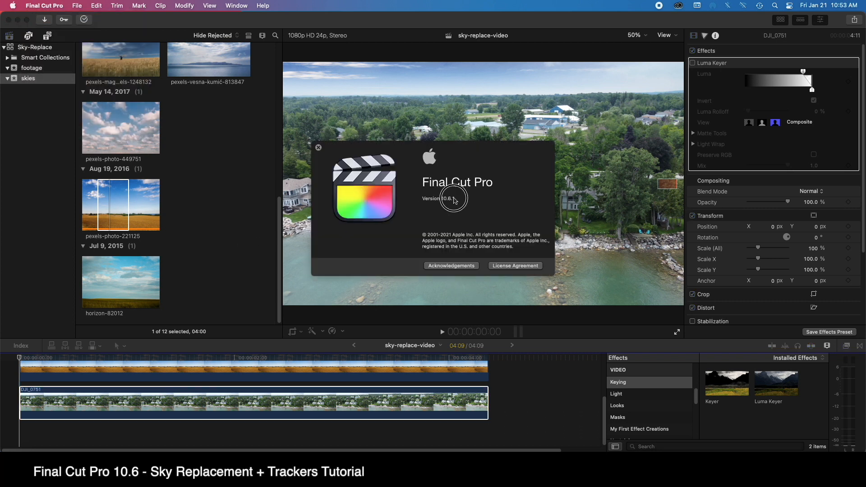
pyautogui.click(454, 200)
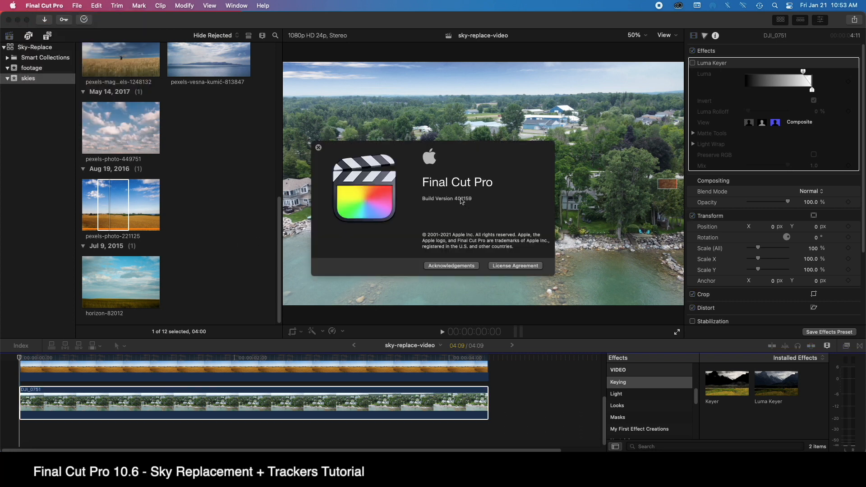
pyautogui.click(319, 149)
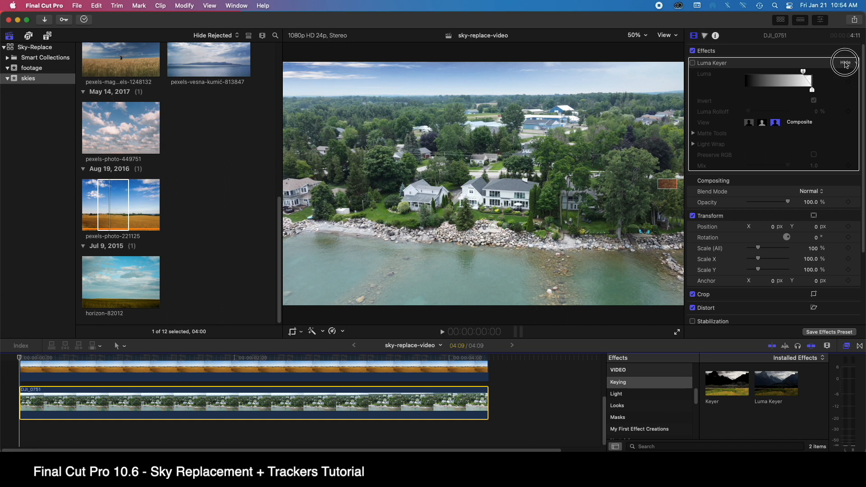
# Collapse the Luma Keyer settings and enlarge the timeline area so the stacked clips fit
pyautogui.click(844, 63)
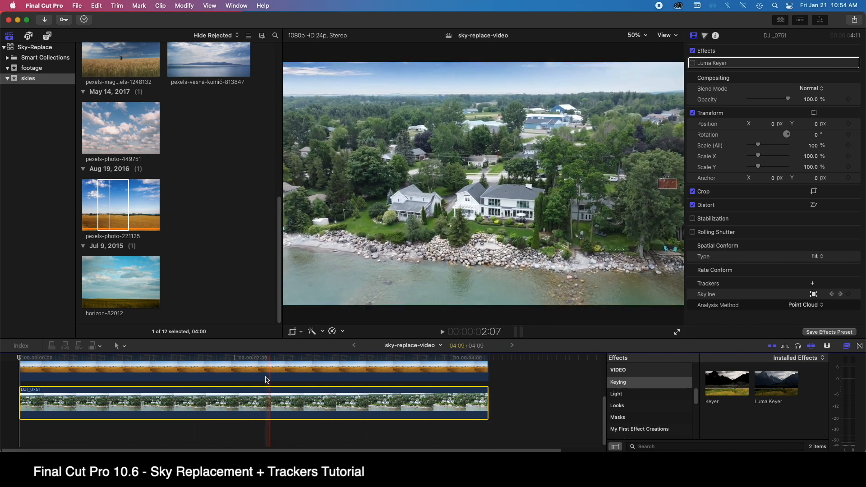
pyautogui.scroll(3, 206, 384)
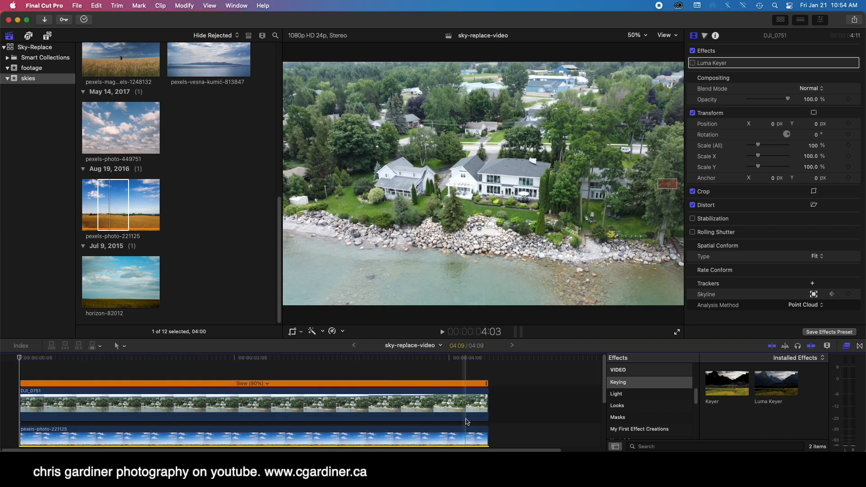
pyautogui.scroll(-3, 468, 423)
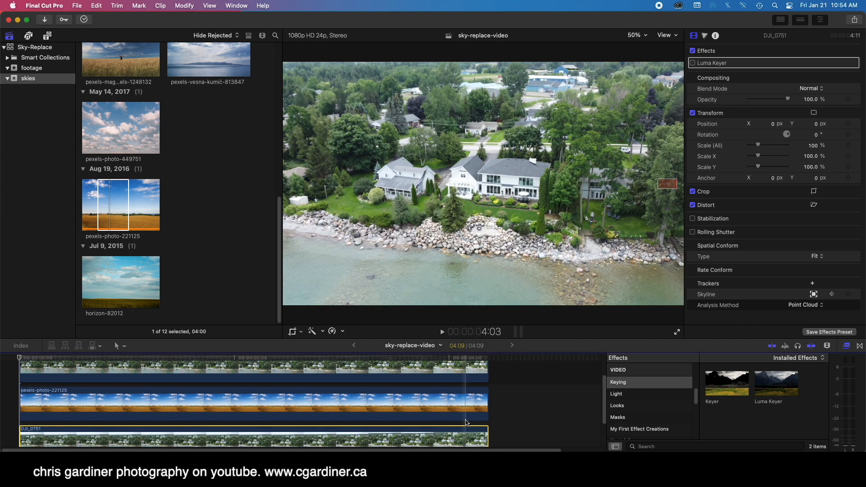
pyautogui.moveTo(433, 339); pyautogui.dragTo(444, 286)
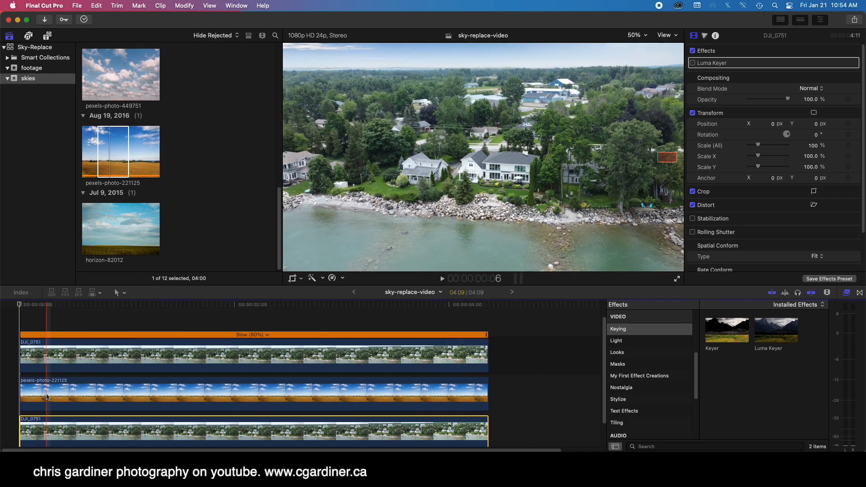
# Disable the pexels-photo-221125 clip and scrub through the drone footage
pyautogui.click(48, 397)
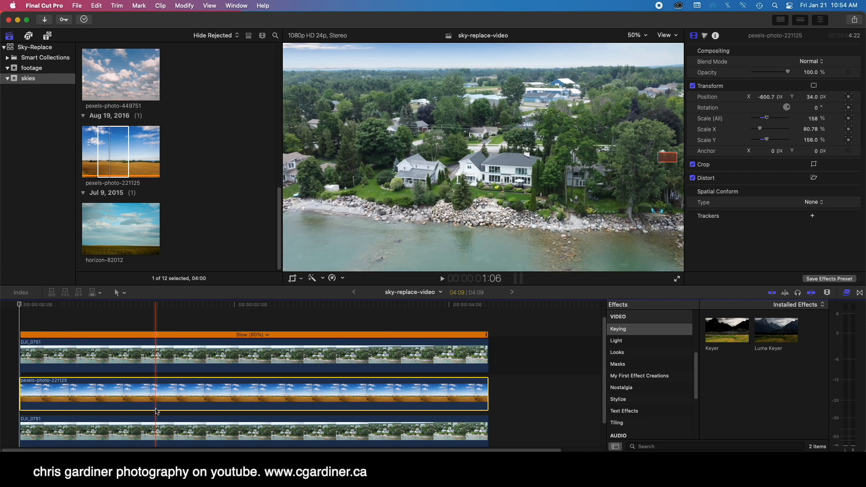
pyautogui.press('v')
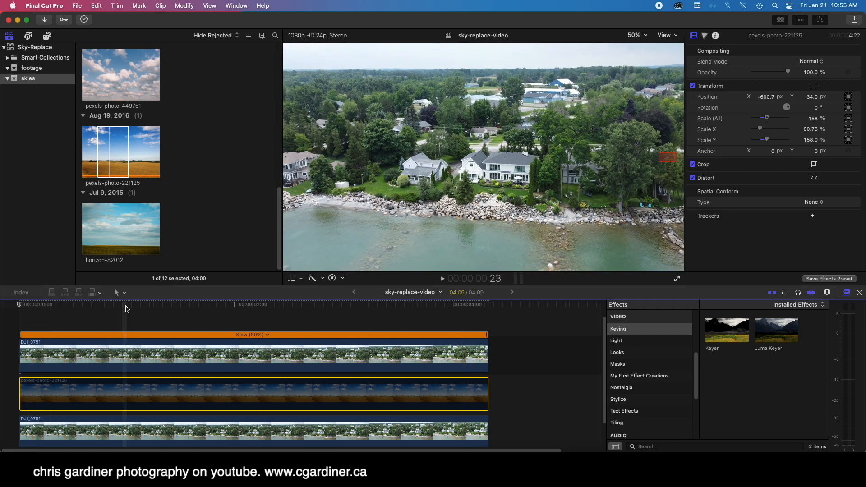
pyautogui.moveTo(121, 309); pyautogui.dragTo(423, 302)
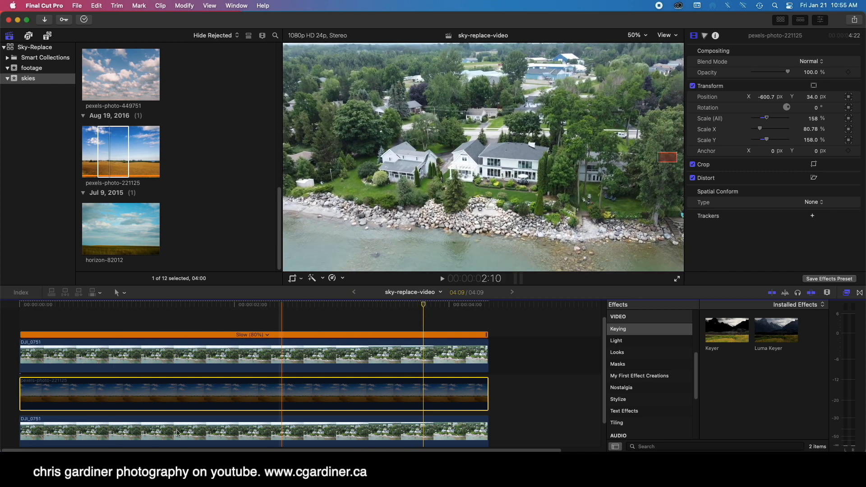
pyautogui.click(50, 304)
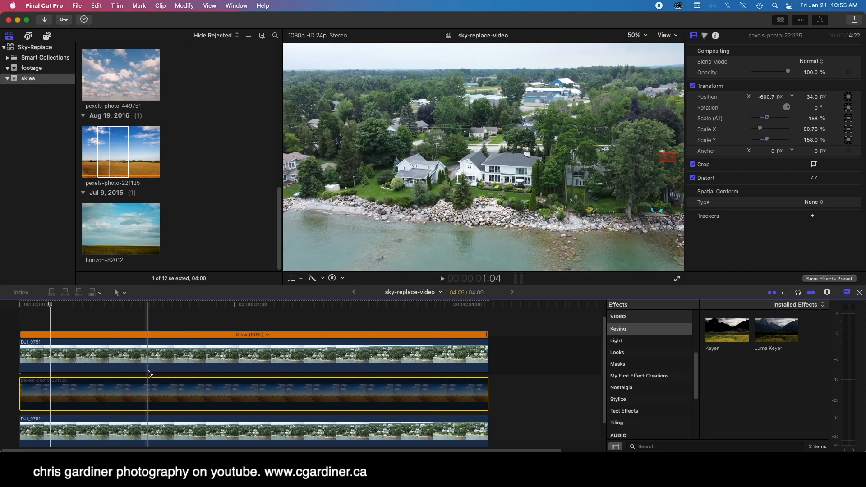
# Reduce the timeline to the lower DJI_0751 clip at the start, removing the slowed copy and the sky photo
pyautogui.click(389, 413)
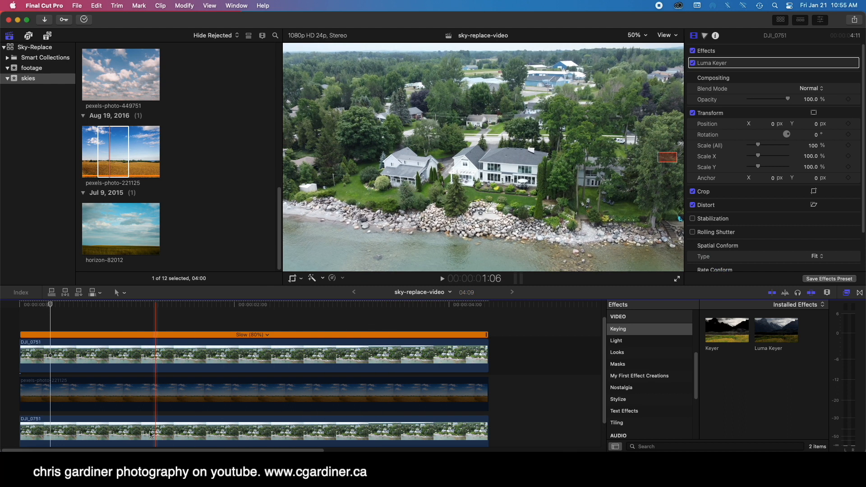
pyautogui.click(83, 432)
pyautogui.moveTo(83, 432); pyautogui.dragTo(553, 363)
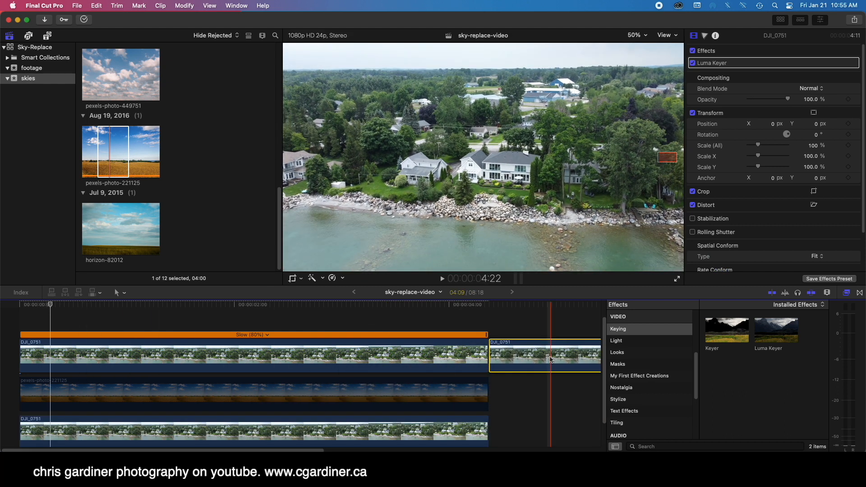
pyautogui.moveTo(343, 319); pyautogui.dragTo(181, 427)
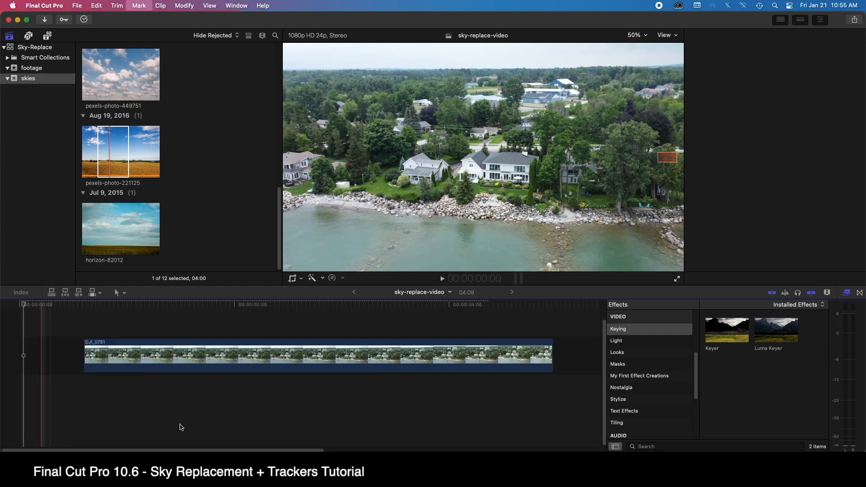
pyautogui.click(72, 361)
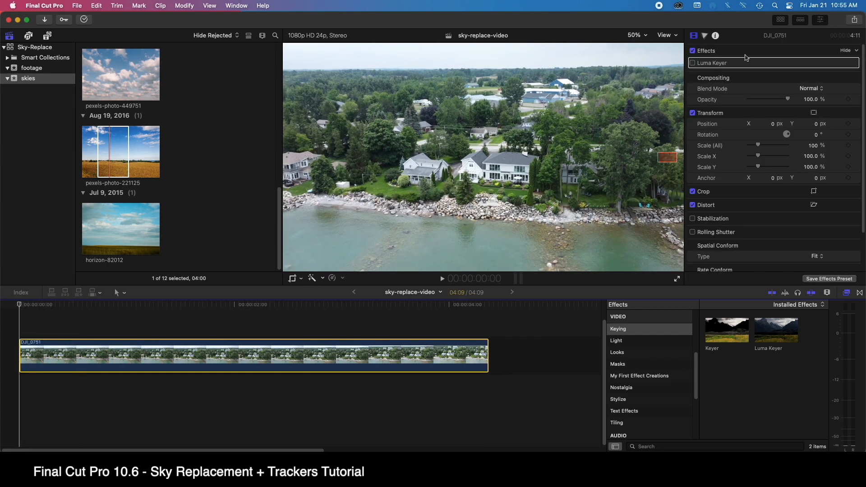
# Reset the existing Skyline tracker of the DJI_0751 clip
pyautogui.scroll(-3, 706, 117)
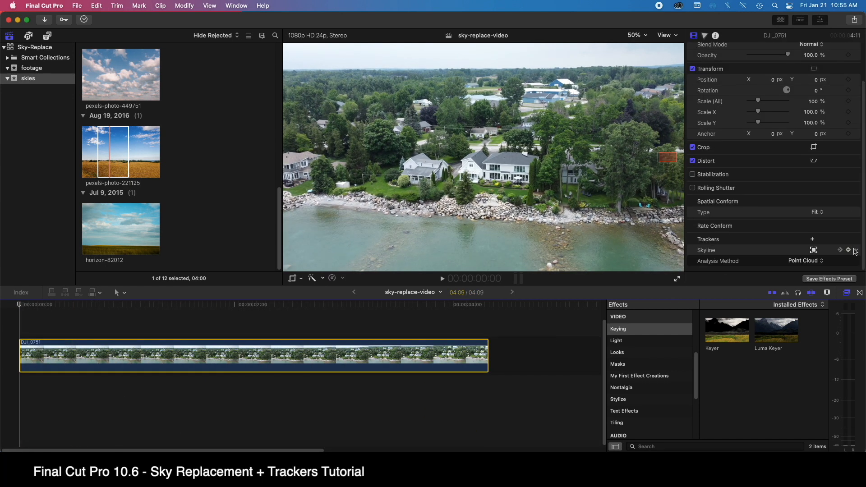
pyautogui.click(856, 250)
pyautogui.click(827, 256)
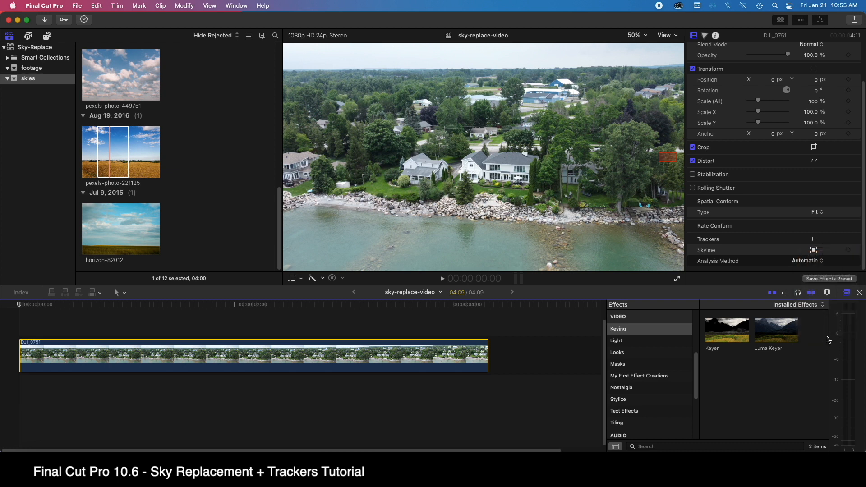
# Show the footage event, select the DJI_0751 clip in the timeline and return the playhead to its start
pyautogui.click(31, 68)
pyautogui.click(80, 320)
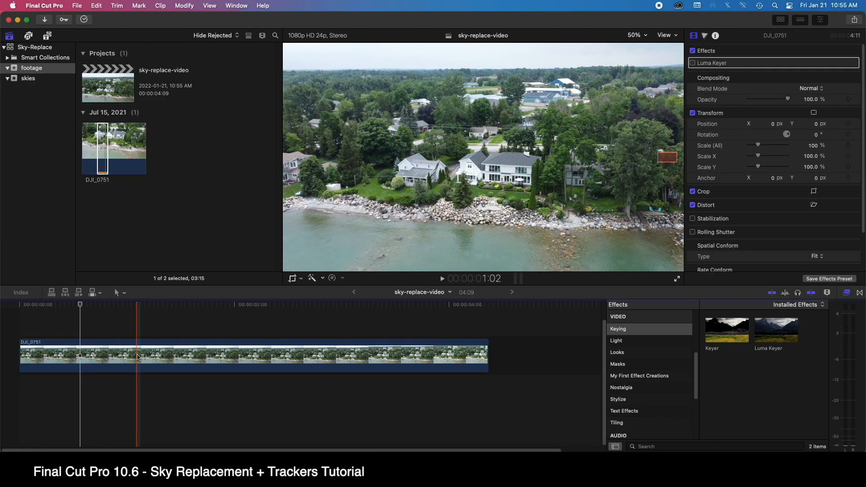
pyautogui.click(138, 356)
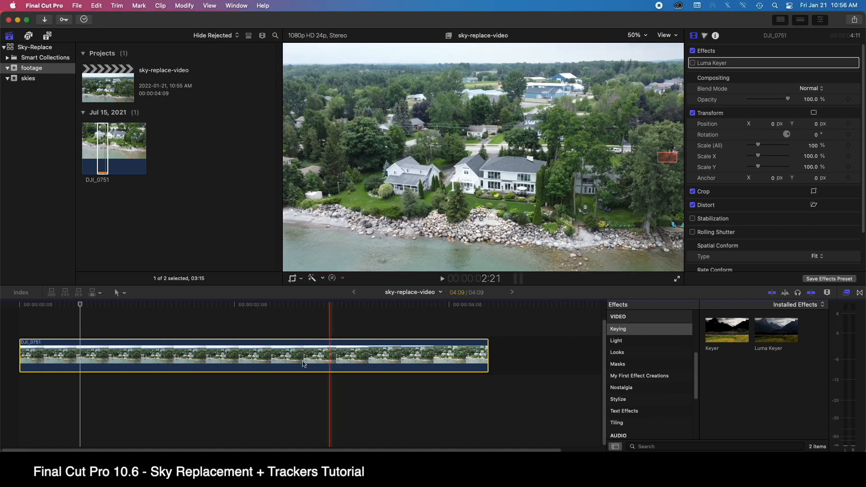
pyautogui.click(11, 327)
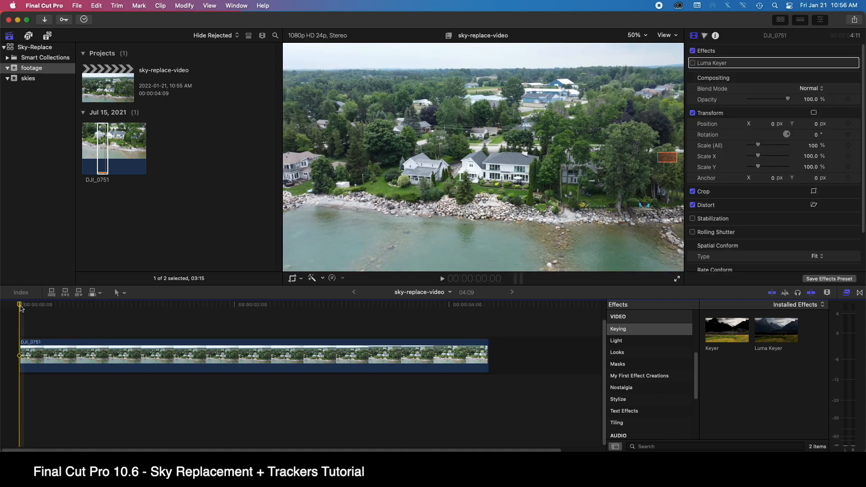
# Add a new object tracker to the DJI_0751 clip
pyautogui.scroll(-2, 814, 222)
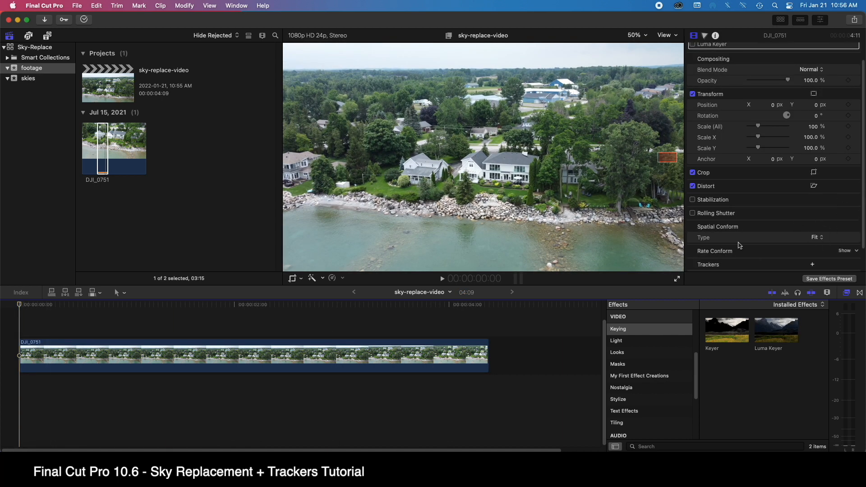
pyautogui.scroll(-2, 807, 256)
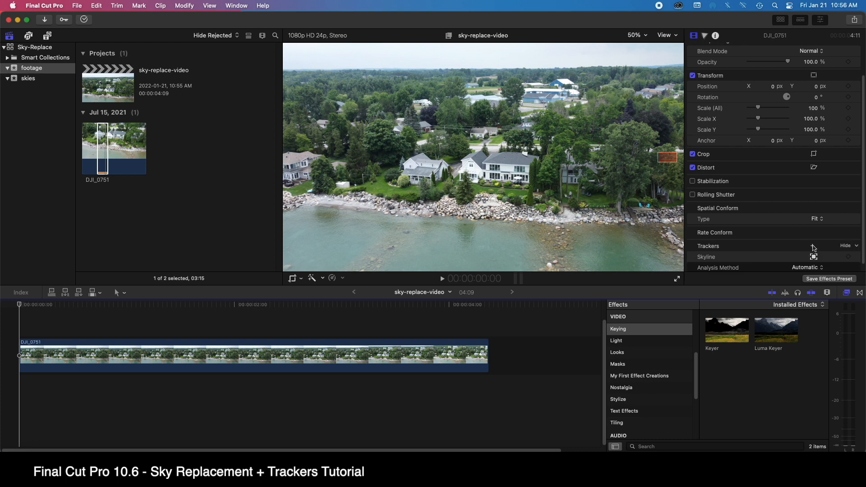
pyautogui.click(813, 246)
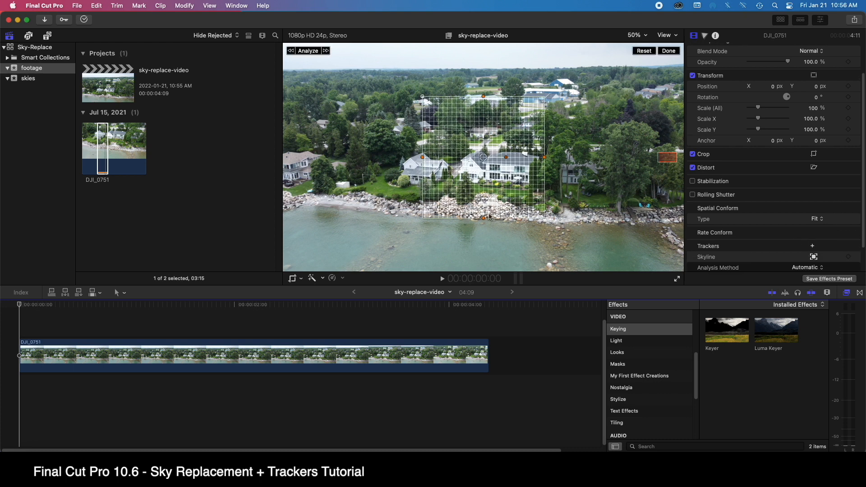
# Reshape the tracker grid into a thin, wide strip and place it along the horizon in the upper right of the image
pyautogui.moveTo(485, 218); pyautogui.dragTo(611, 72)
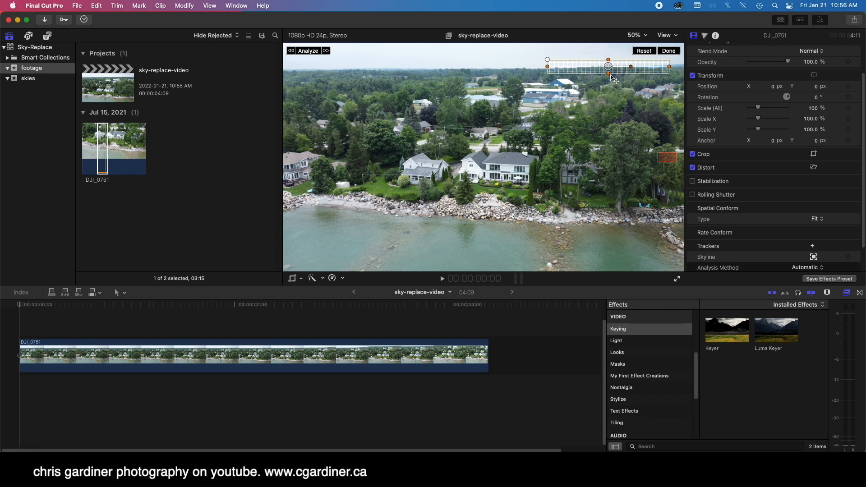
pyautogui.moveTo(609, 75)
pyautogui.mouseDown()
pyautogui.moveTo(611, 68)
pyautogui.moveTo(643, 68)
pyautogui.moveTo(609, 61)
pyautogui.moveTo(618, 70)
pyautogui.mouseUp()
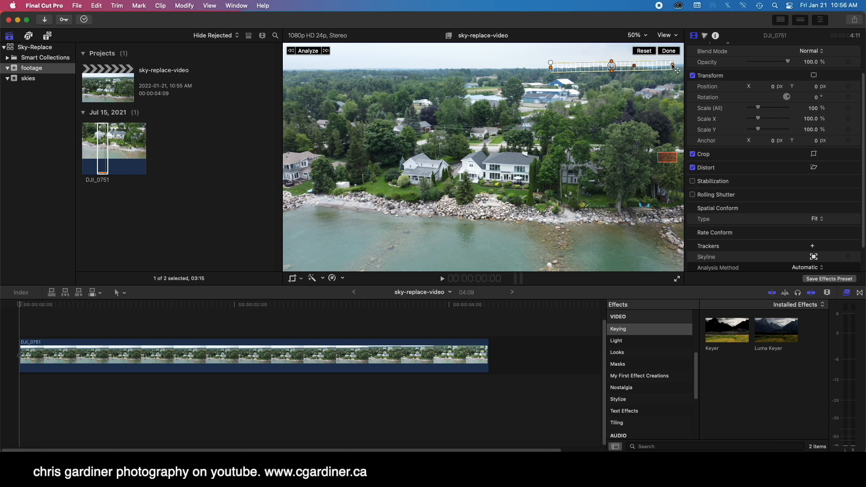
pyautogui.moveTo(674, 68)
pyautogui.mouseDown()
pyautogui.moveTo(652, 68)
pyautogui.moveTo(665, 67)
pyautogui.mouseUp()
pyautogui.moveTo(617, 77); pyautogui.dragTo(621, 133)
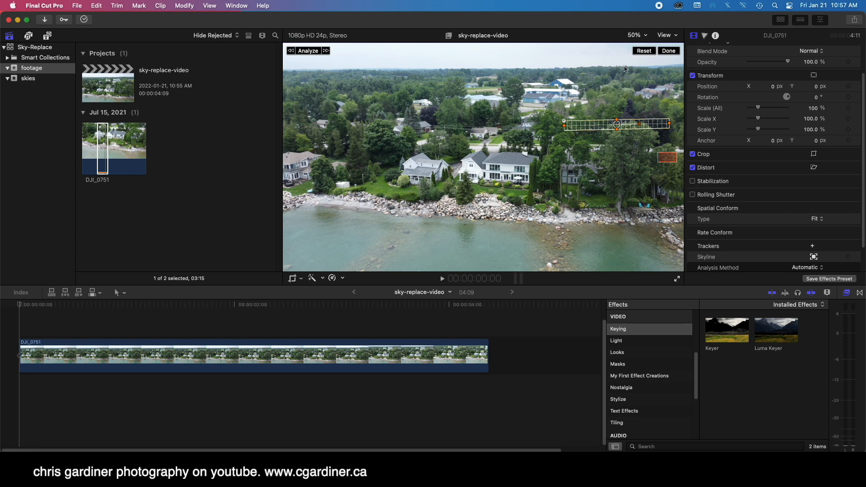
pyautogui.moveTo(615, 118); pyautogui.dragTo(655, 67)
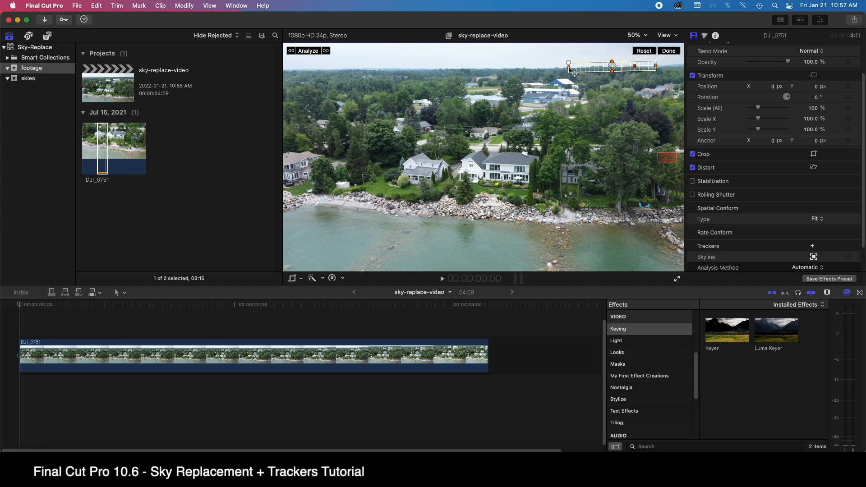
pyautogui.moveTo(569, 69); pyautogui.dragTo(563, 67)
# Delete the old Skyline tracker, keeping only the new Object Track
pyautogui.scroll(-1, 756, 202)
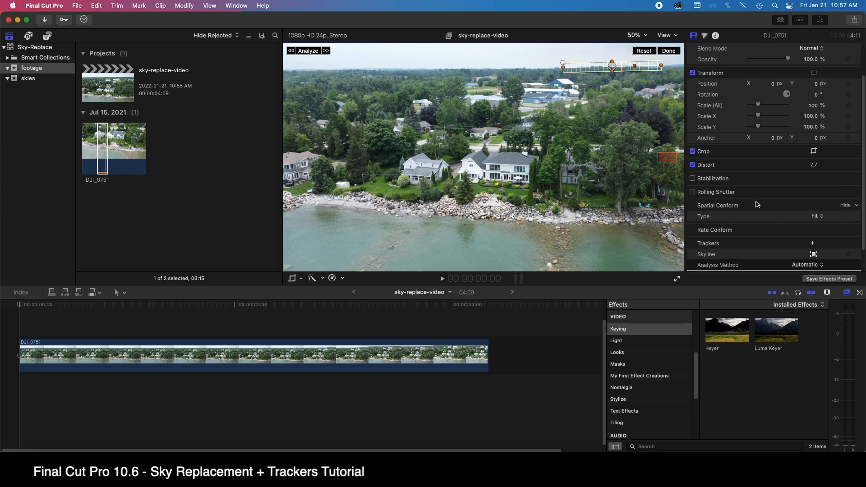
pyautogui.scroll(-3, 807, 224)
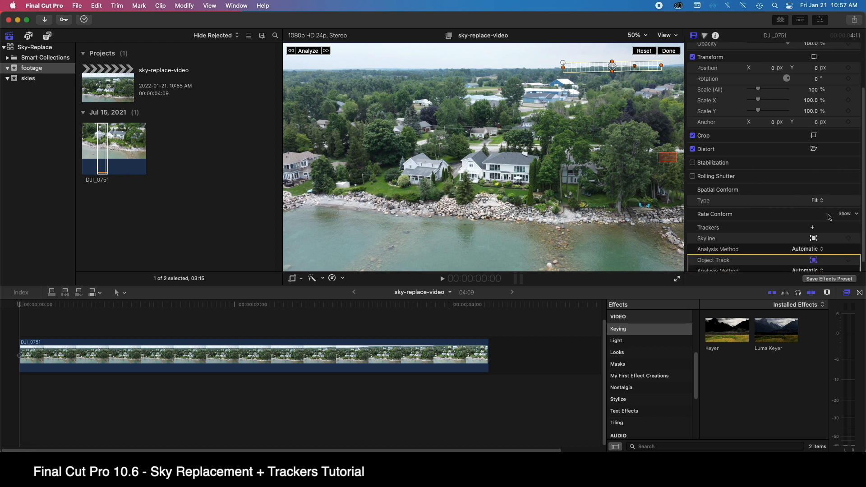
pyautogui.scroll(-2, 821, 239)
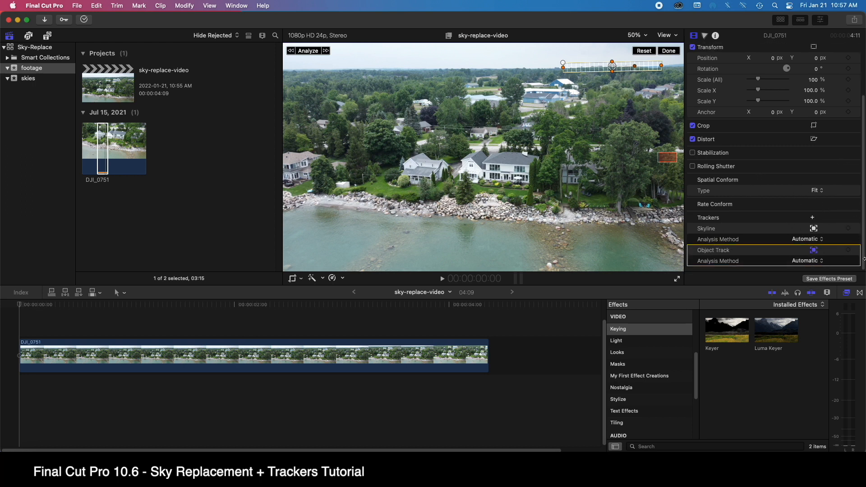
pyautogui.click(855, 229)
pyautogui.click(830, 243)
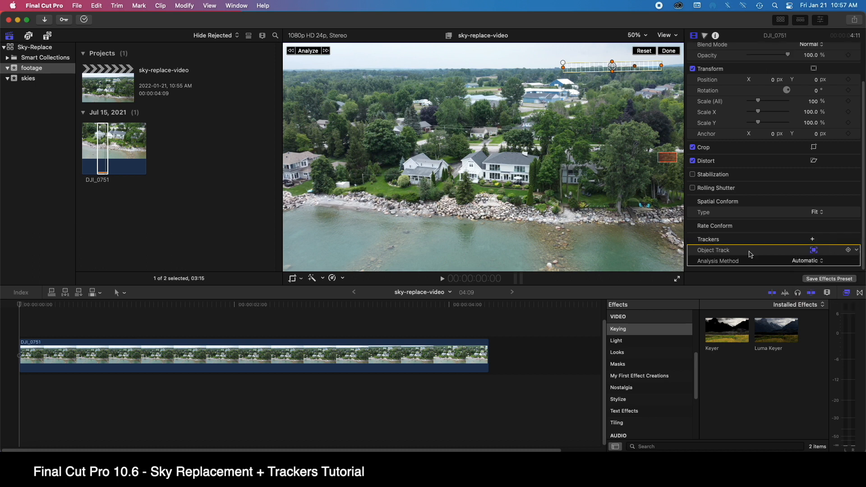
# Rename the Object Track tracker as Skyline
pyautogui.doubleClick(714, 251)
pyautogui.write('Skyline')
pyautogui.press('Return')
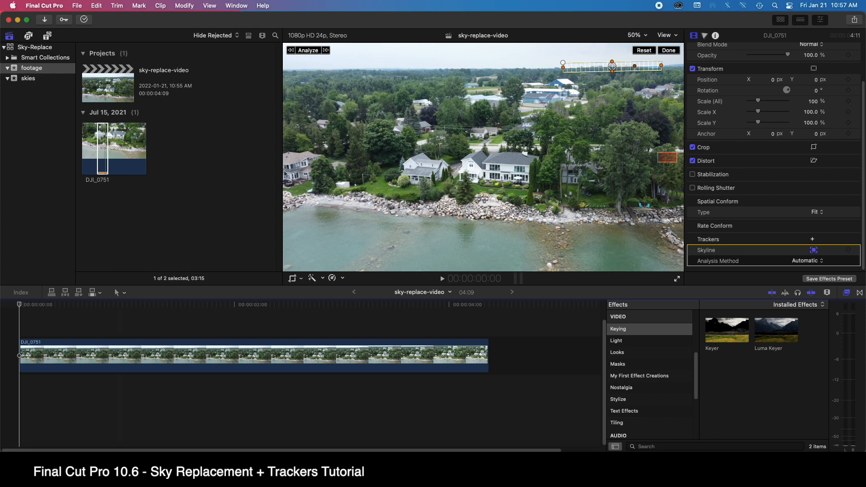
# Analyze the clip with the Skyline tracker and set its analysis method to Point Cloud
pyautogui.click(319, 53)
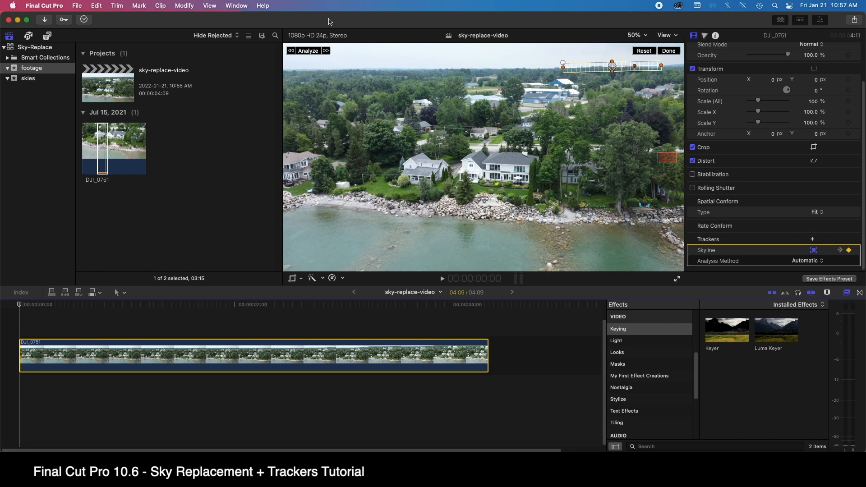
pyautogui.click(800, 261)
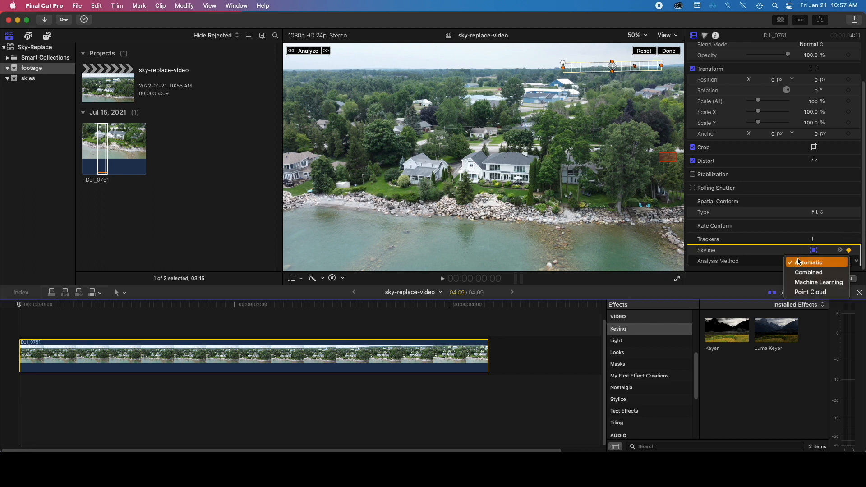
pyautogui.click(806, 292)
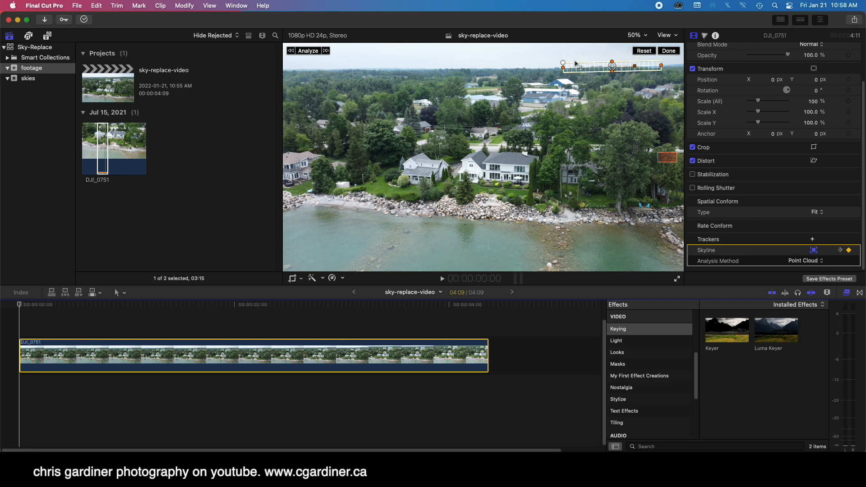
# Analyze the clip again with the Skyline tracker and scrub through the timeline to check the tracking
pyautogui.click(315, 52)
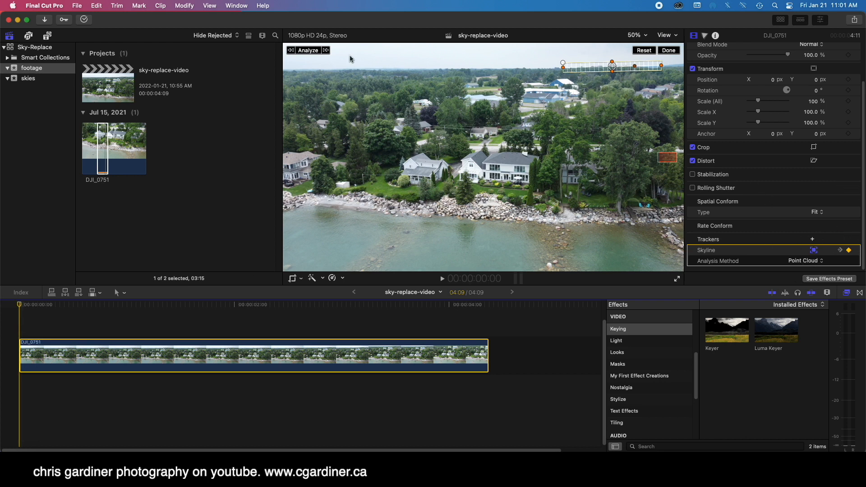
pyautogui.click(308, 50)
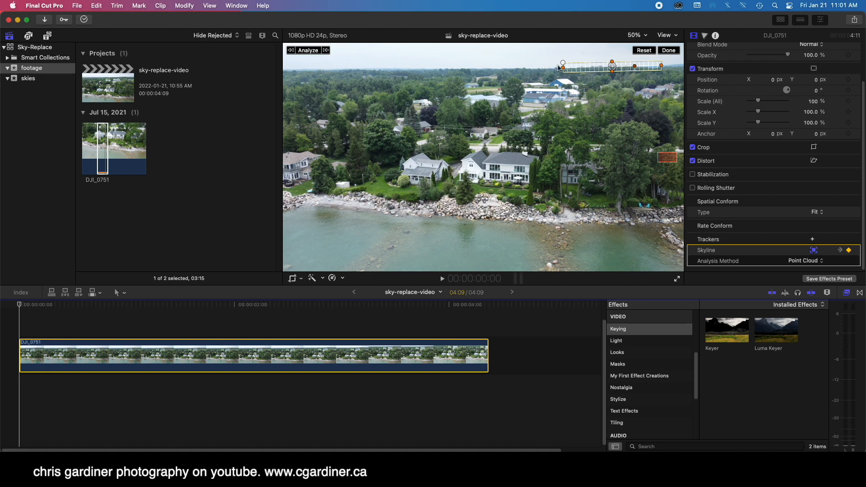
pyautogui.moveTo(20, 306); pyautogui.dragTo(426, 317)
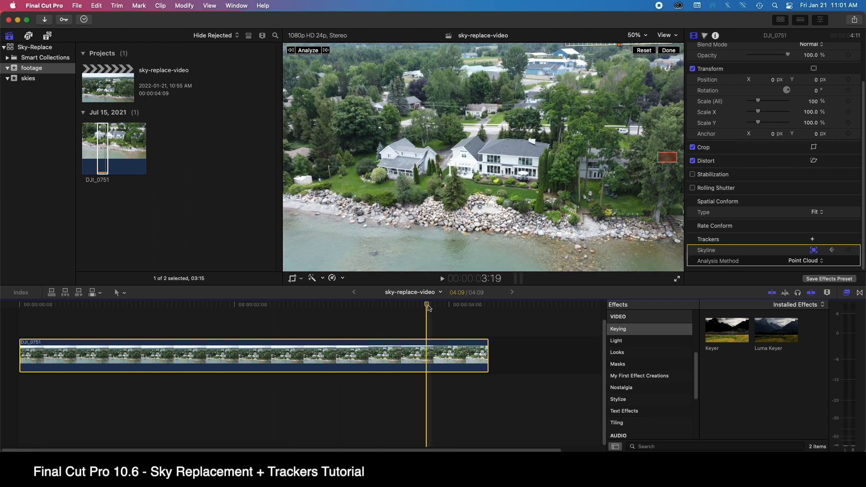
pyautogui.moveTo(426, 306); pyautogui.dragTo(1, 294)
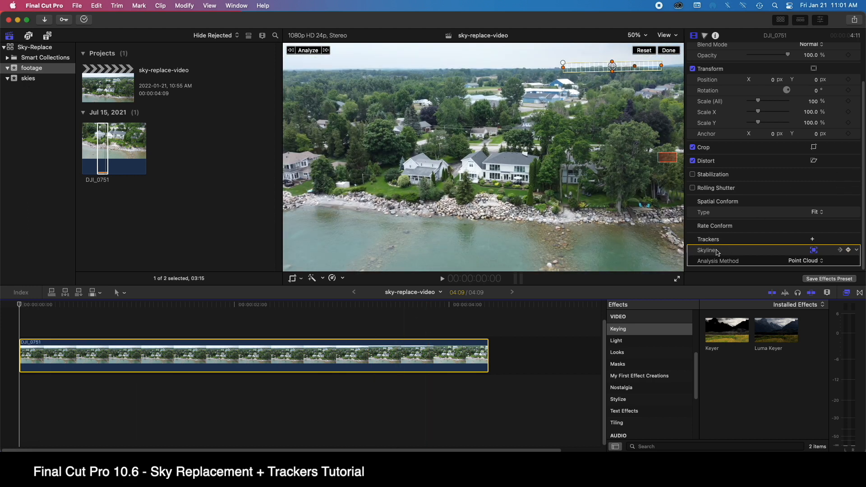
# Examine the photos in the skies event to compare possible replacement skies
pyautogui.click(20, 80)
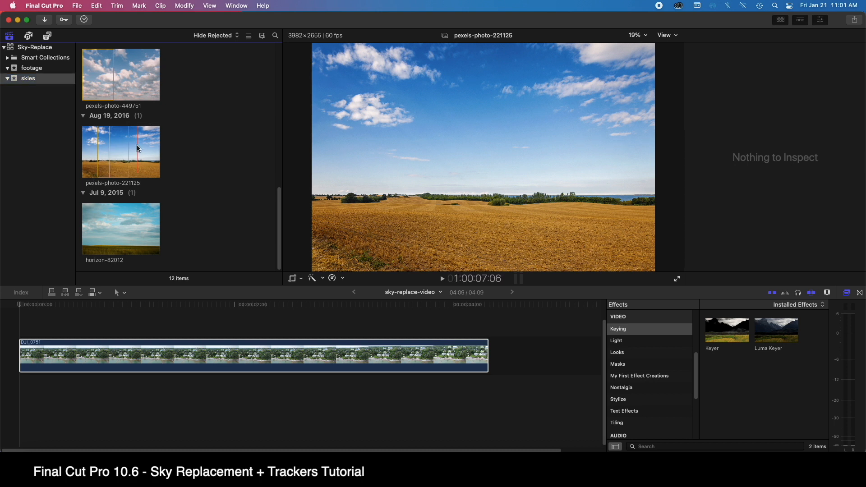
pyautogui.click(126, 156)
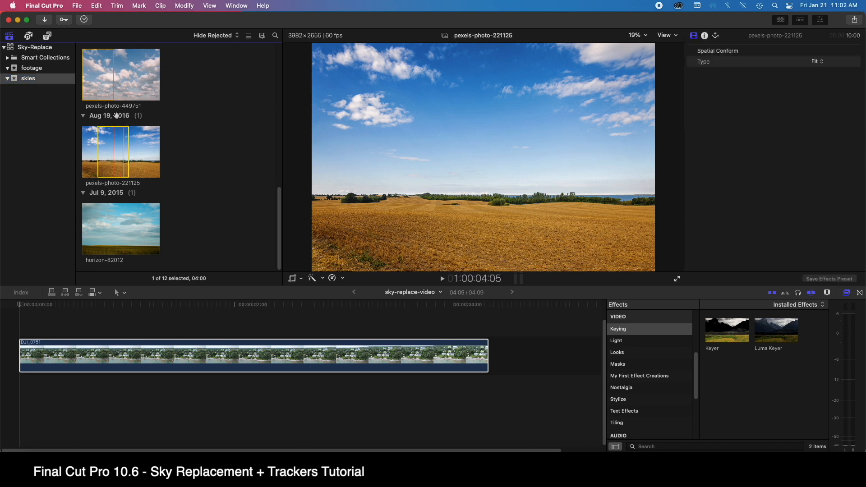
pyautogui.scroll(10, 130, 172)
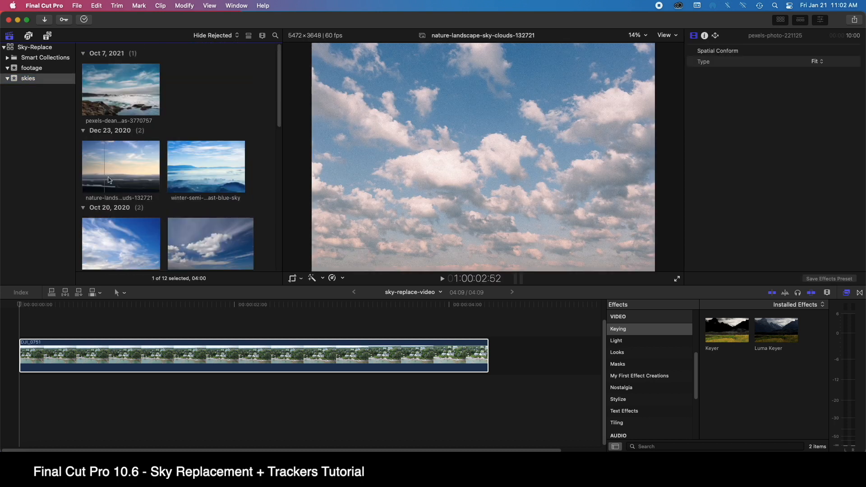
pyautogui.scroll(-2, 191, 194)
pyautogui.scroll(-2, 185, 190)
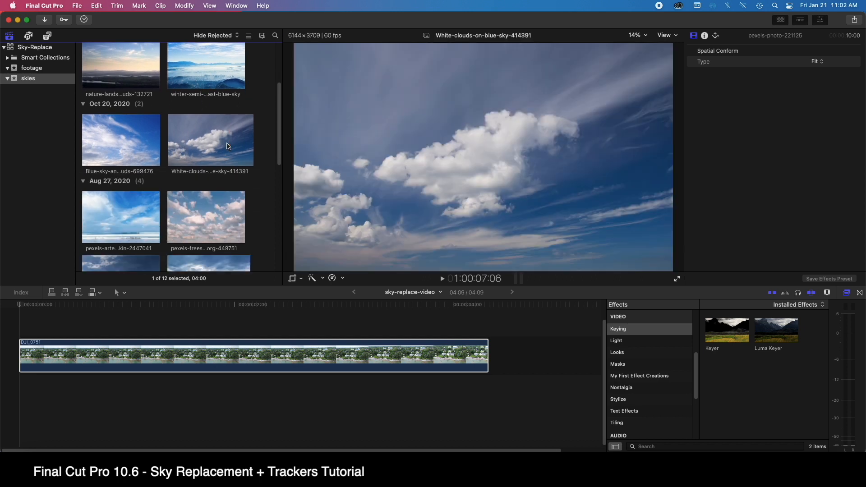
pyautogui.scroll(-5, 204, 134)
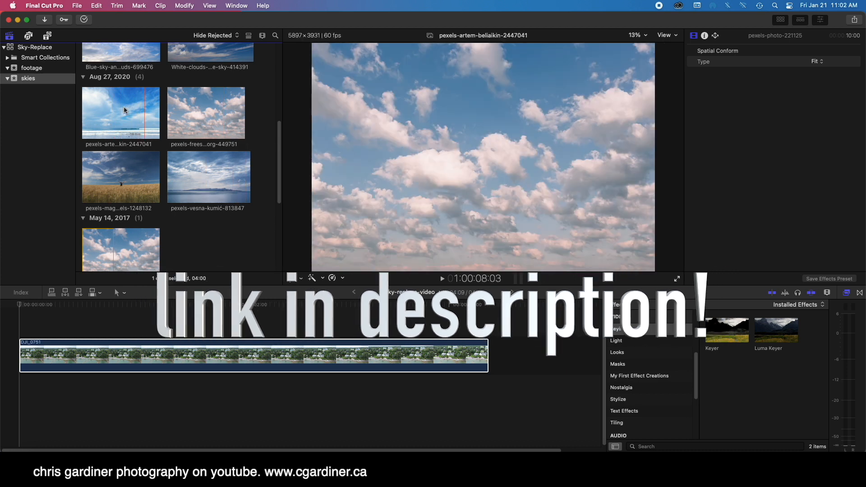
pyautogui.click(123, 113)
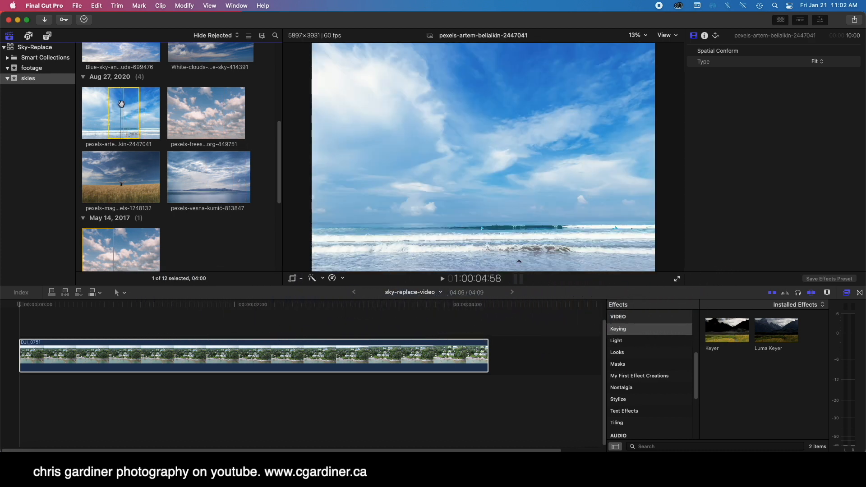
pyautogui.scroll(3, 168, 168)
pyautogui.scroll(3, 168, 166)
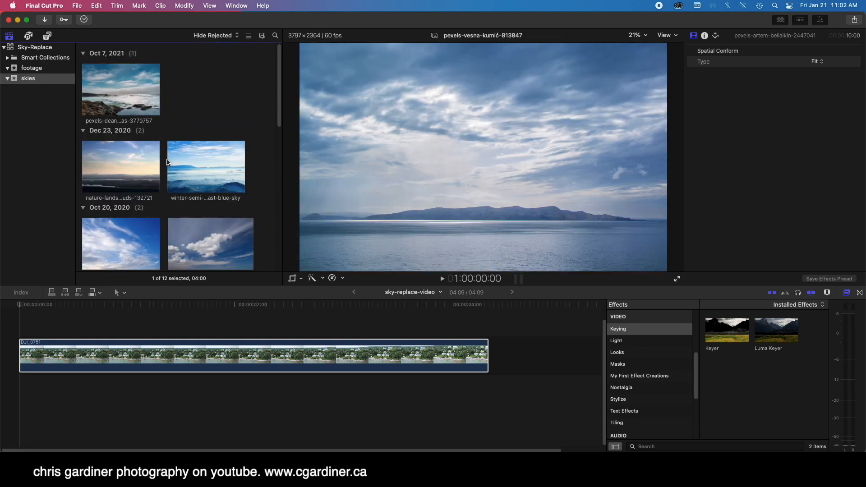
pyautogui.scroll(-1, 198, 179)
pyautogui.scroll(-3, 192, 219)
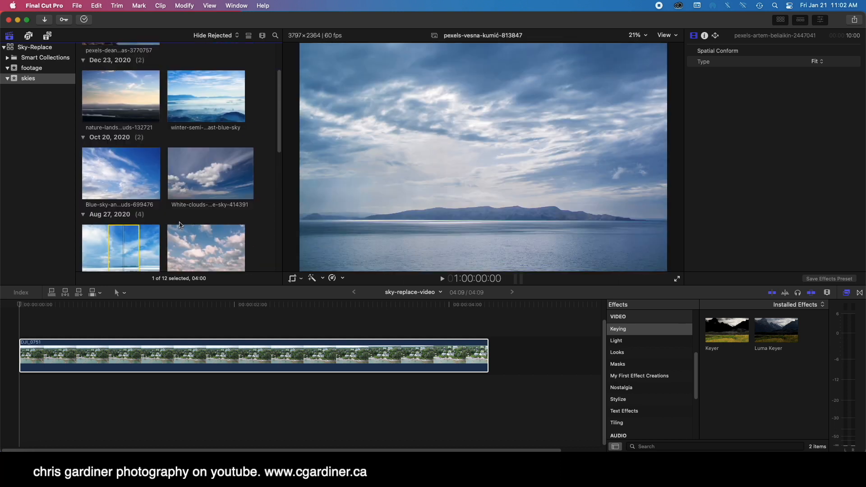
pyautogui.scroll(3, 181, 219)
pyautogui.scroll(-6, 165, 219)
pyautogui.scroll(-5, 165, 218)
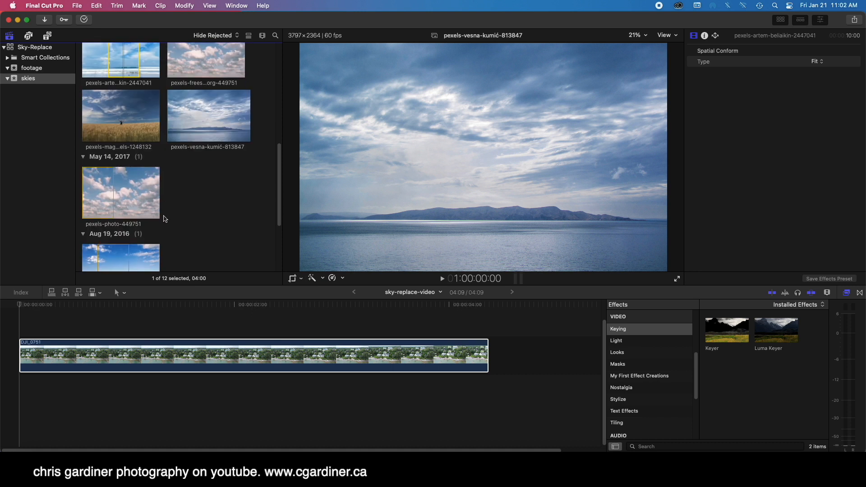
# Choose the sky photo pexels-photo-221125 and extend its selected range to the full 10 seconds
pyautogui.click(129, 311)
pyautogui.click(127, 354)
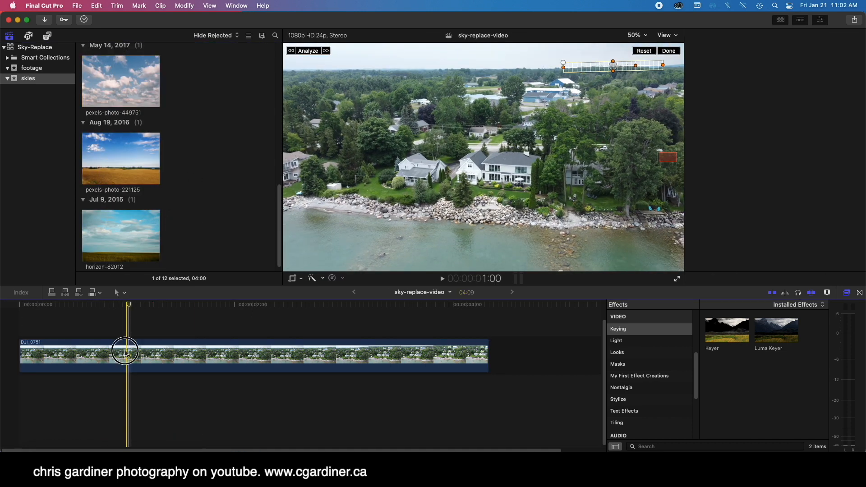
pyautogui.click(113, 166)
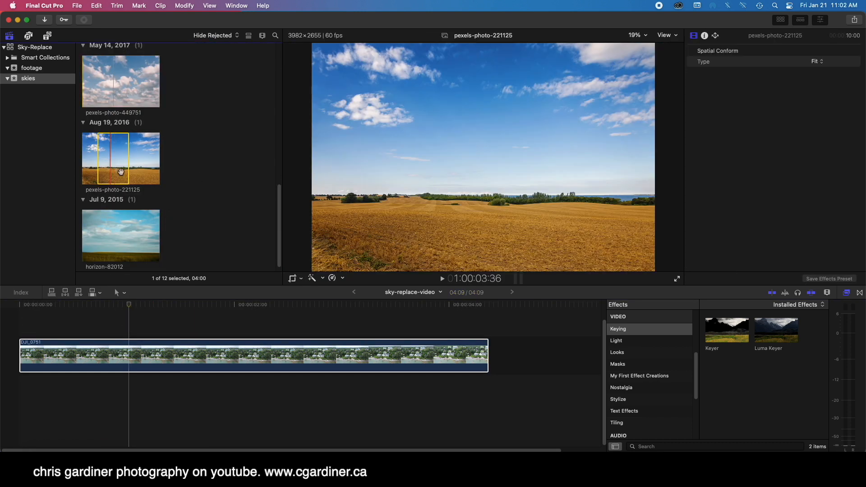
pyautogui.click(128, 310)
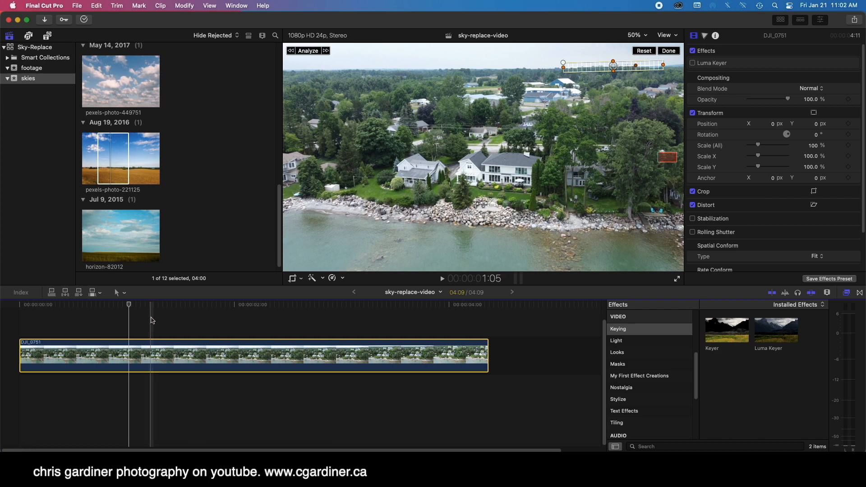
pyautogui.click(96, 155)
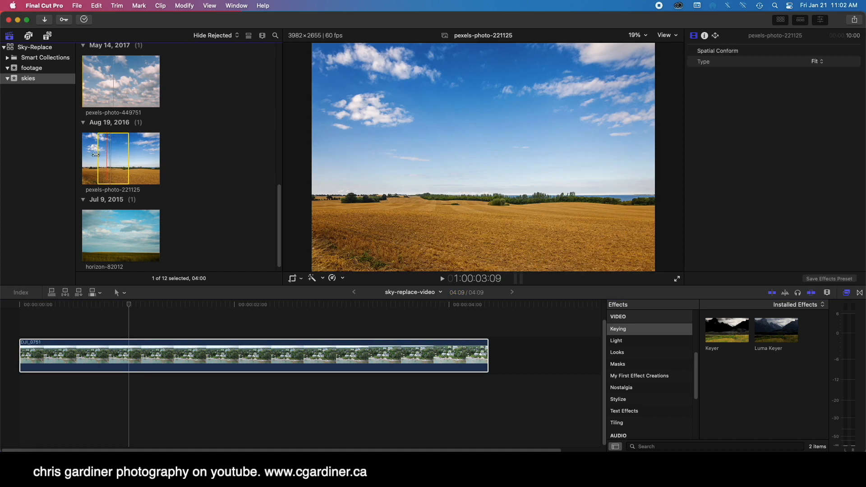
pyautogui.moveTo(96, 155); pyautogui.dragTo(146, 161)
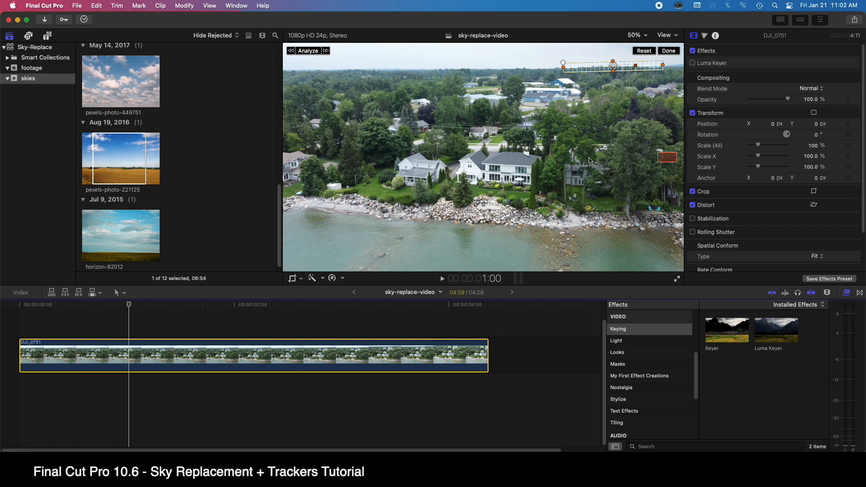
pyautogui.click(86, 160)
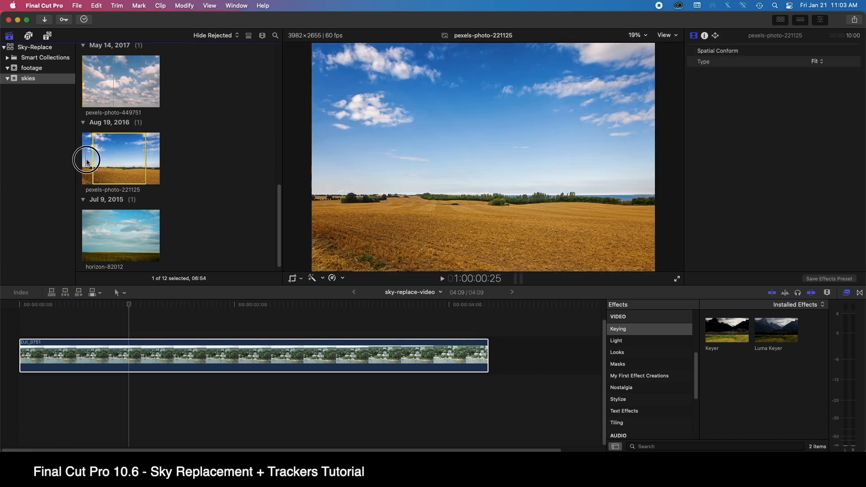
pyautogui.moveTo(86, 161); pyautogui.dragTo(164, 150)
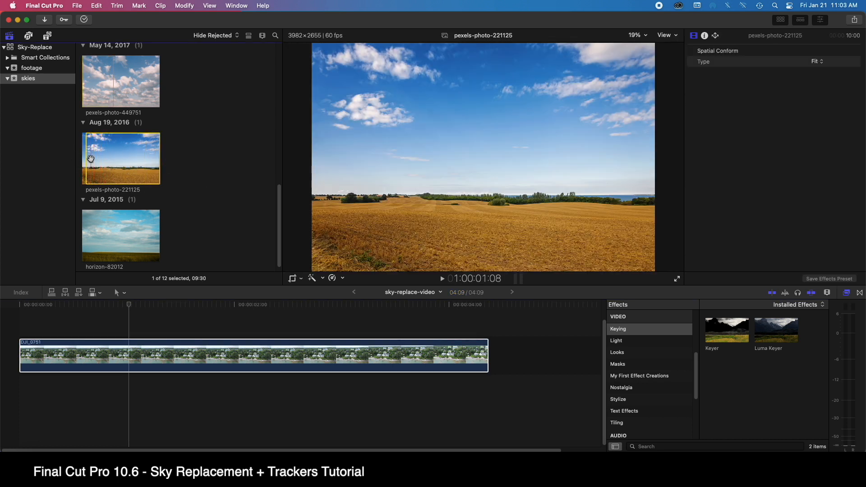
pyautogui.moveTo(85, 156); pyautogui.dragTo(81, 156)
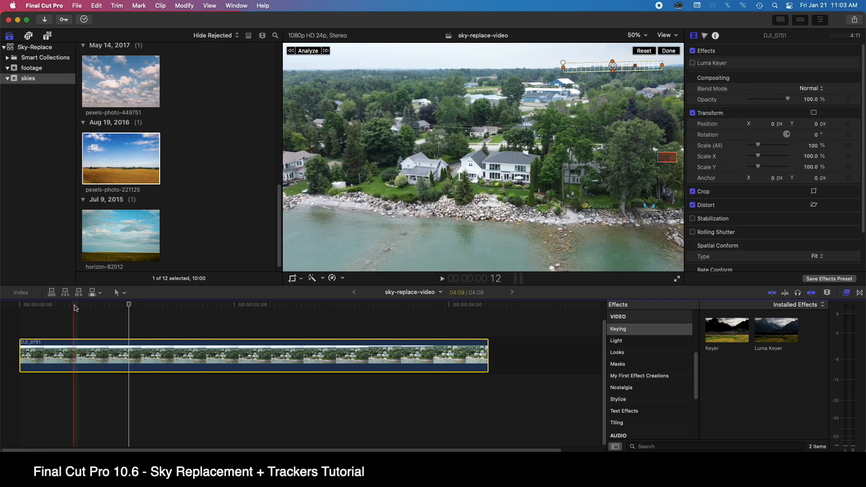
# Place the pexels-photo-221125 photo beneath DJI_0751 from the timeline's start and delete the excess beyond the drone clip's end
pyautogui.click(22, 306)
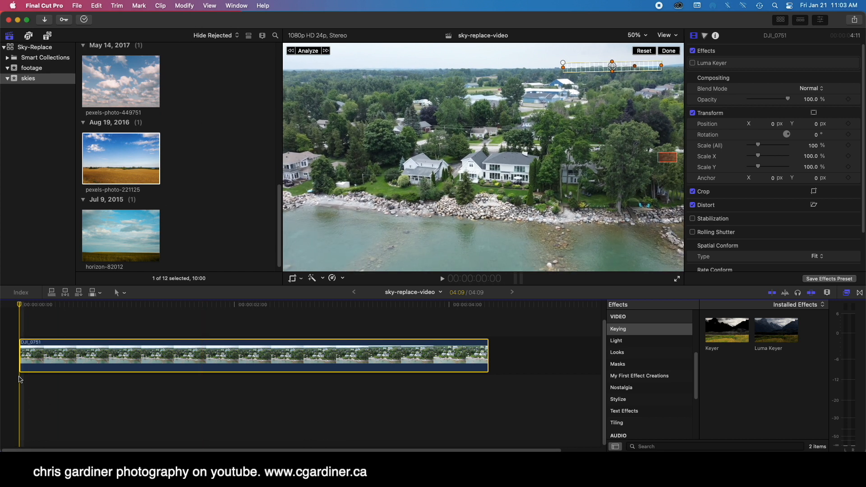
pyautogui.moveTo(132, 169); pyautogui.dragTo(4, 399)
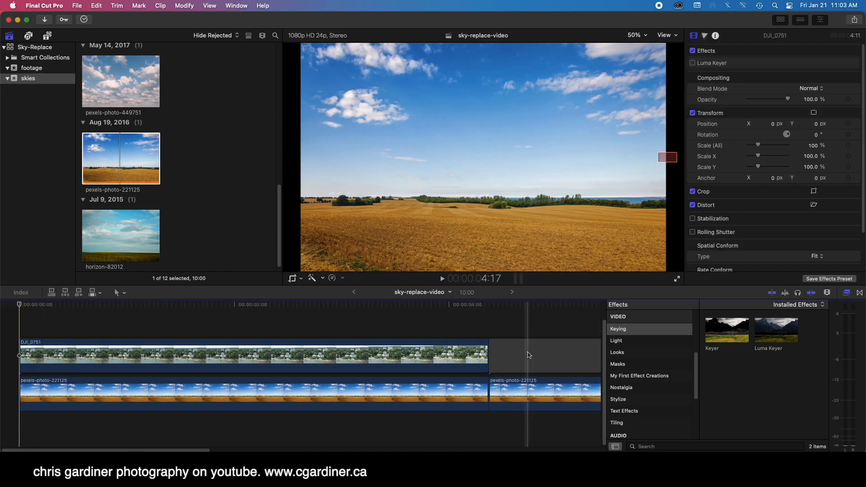
pyautogui.click(535, 366)
pyautogui.press('Delete')
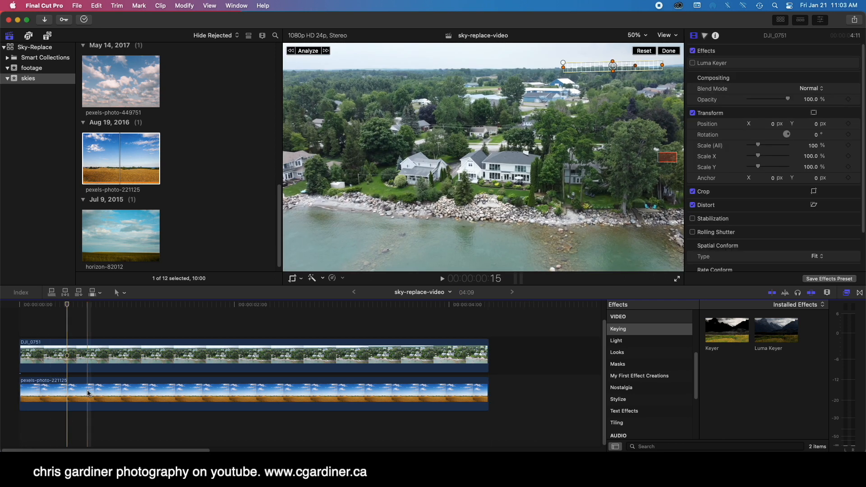
# Scale the pexels-photo-221125 clip in the timeline up to 119% with Transform
pyautogui.click(89, 393)
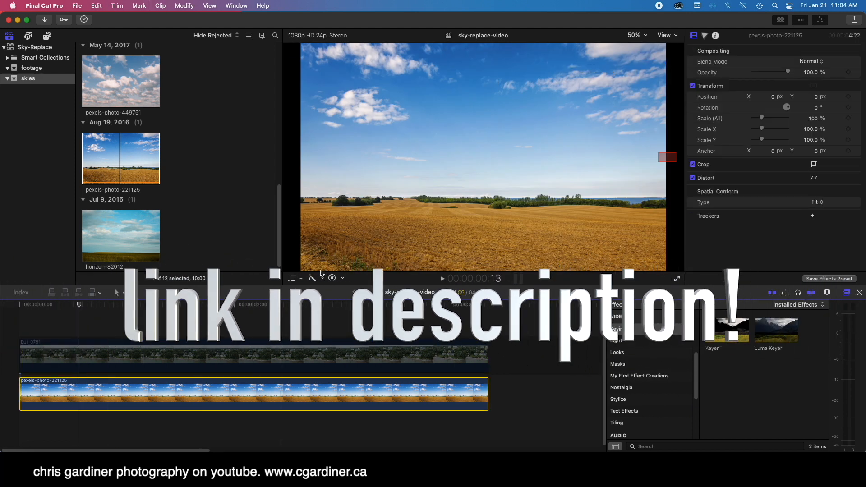
pyautogui.click(293, 278)
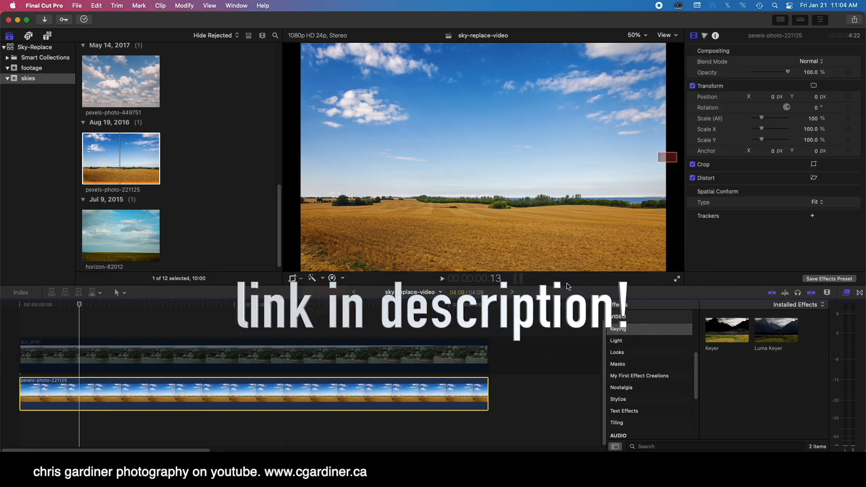
pyautogui.moveTo(813, 118); pyautogui.dragTo(813, 110)
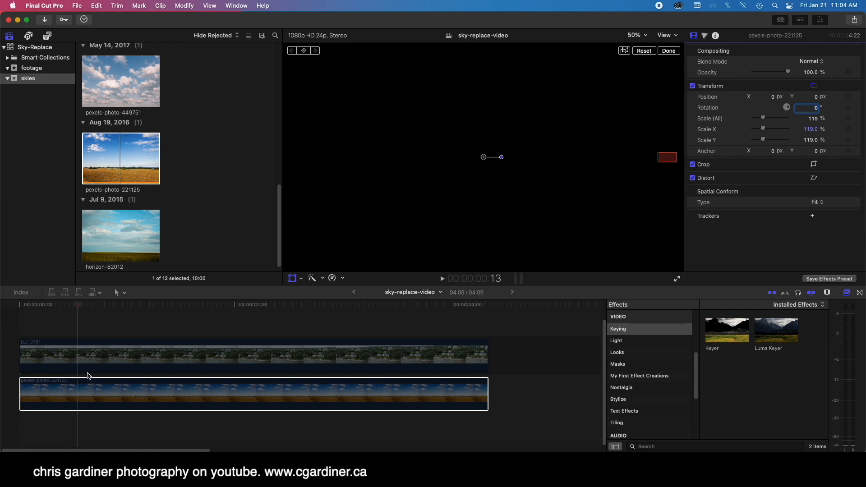
# Lower the opacity of the DJI_0751 clip to about 55% so the sky photo shows through
pyautogui.click(88, 355)
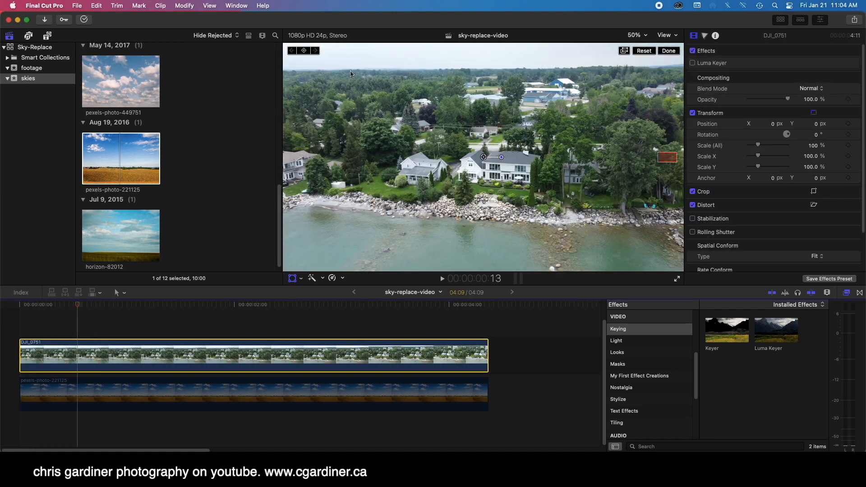
pyautogui.click(108, 388)
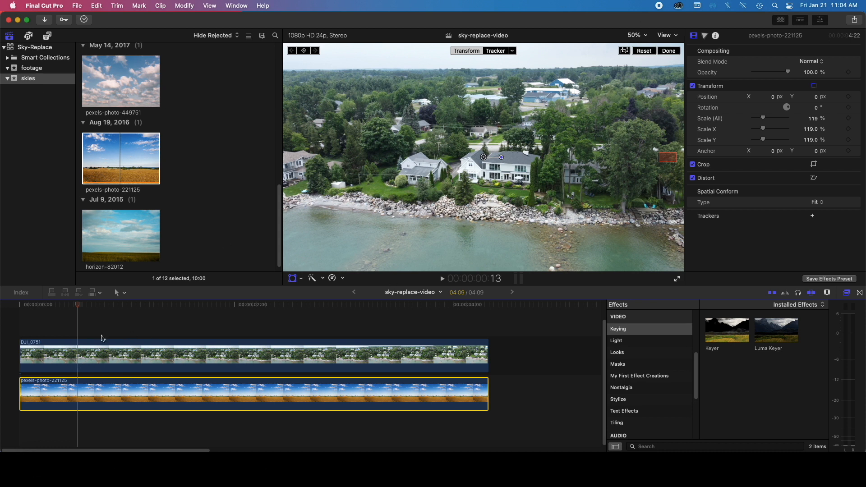
pyautogui.moveTo(788, 99); pyautogui.dragTo(771, 100)
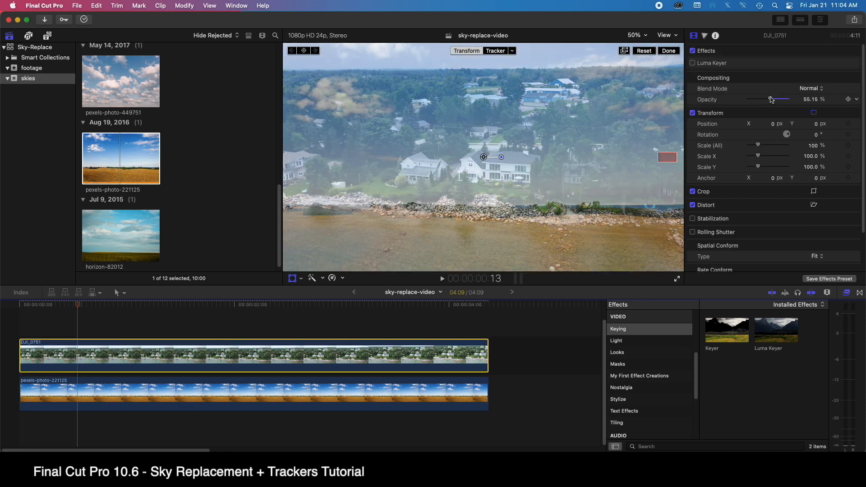
# Move the sky photo up to position X 29.7 px, Y 575.5 px, aligning its horizon with the drone clip's skyline
pyautogui.click(180, 386)
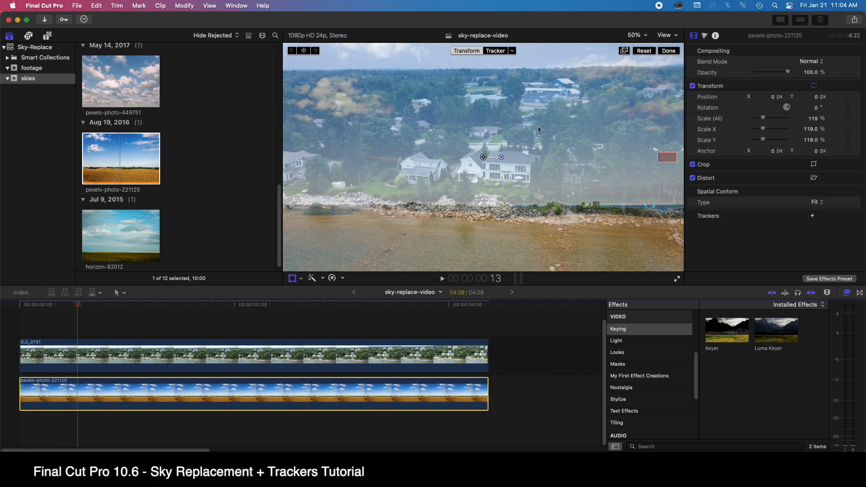
pyautogui.moveTo(483, 157); pyautogui.dragTo(492, 32)
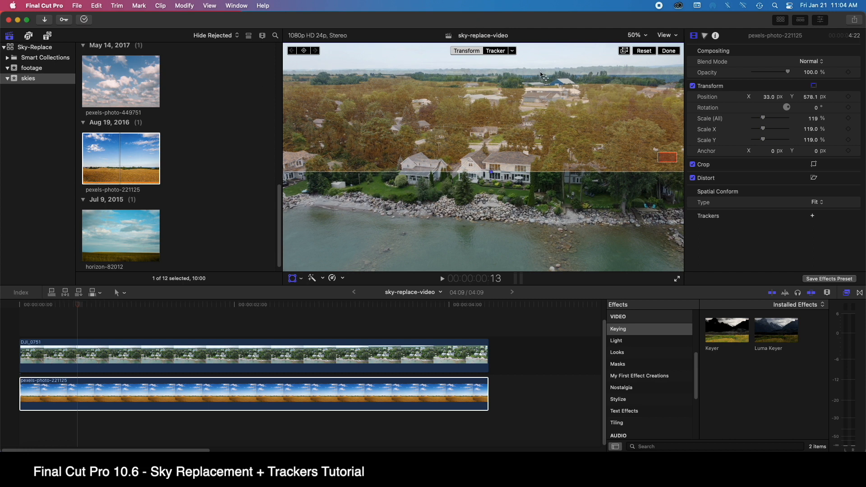
pyautogui.moveTo(478, 97); pyautogui.dragTo(477, 97)
# At the timeline's start, trim the sky photo's lower edge up to the skyline using Crop in Trim mode
pyautogui.click(2, 318)
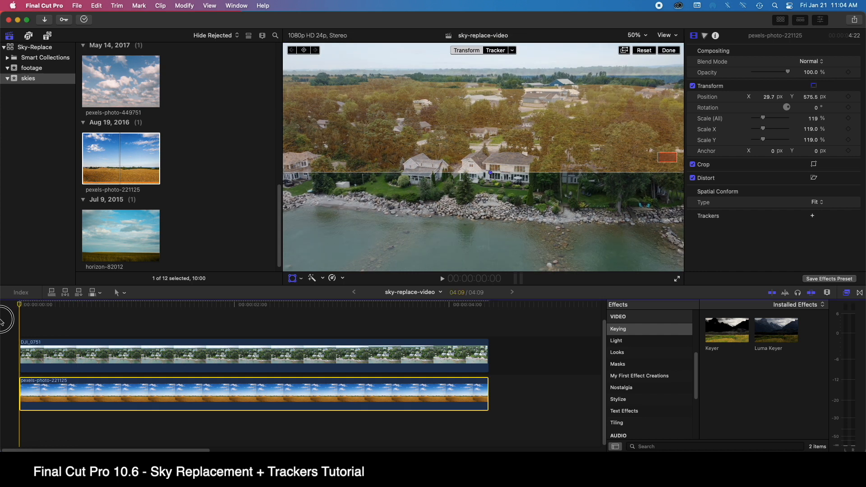
pyautogui.click(301, 279)
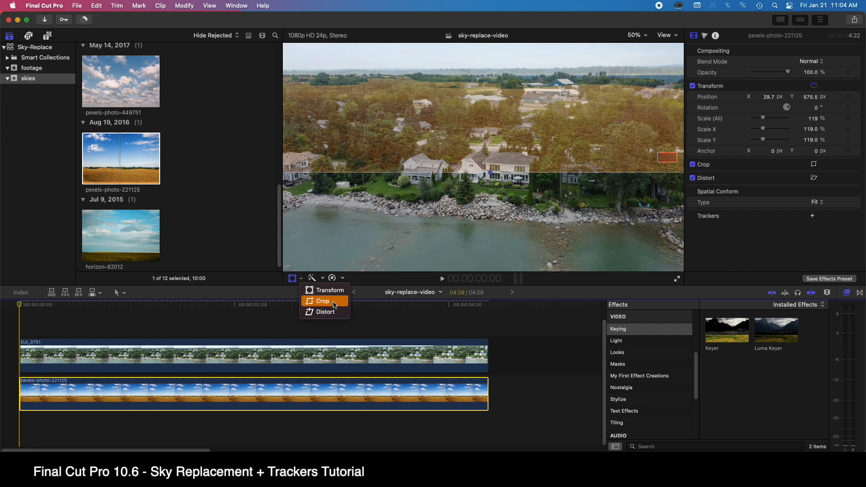
pyautogui.click(335, 302)
pyautogui.moveTo(492, 173); pyautogui.dragTo(502, 81)
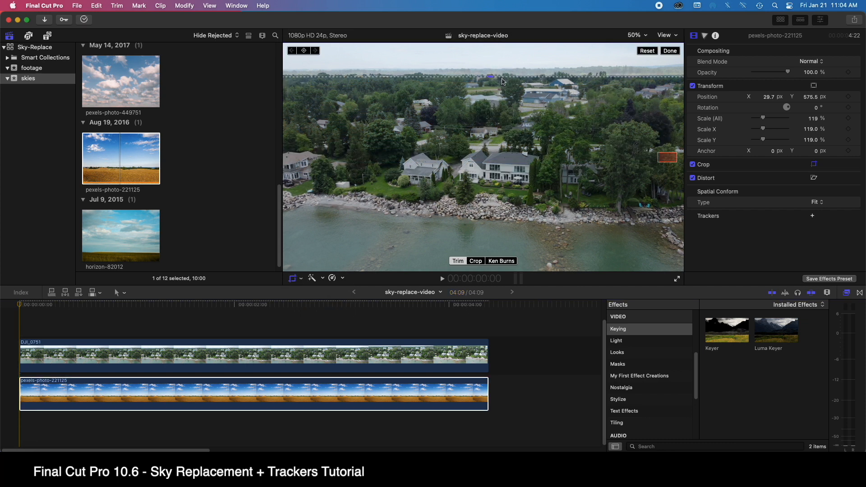
# Finish the crop, apply a fresh Luma Keyer to the DJI_0751 clip and delete its disabled older Luma Keyer
pyautogui.click(674, 51)
pyautogui.click(19, 424)
pyautogui.click(65, 363)
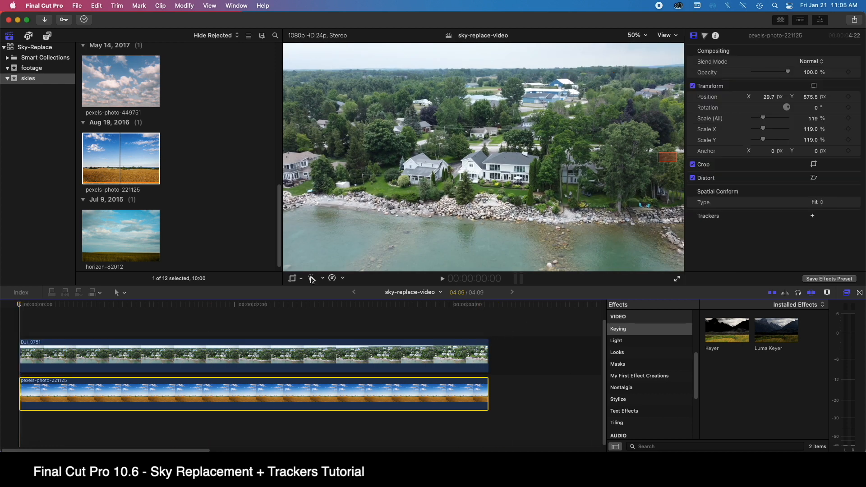
pyautogui.moveTo(776, 330); pyautogui.dragTo(217, 357)
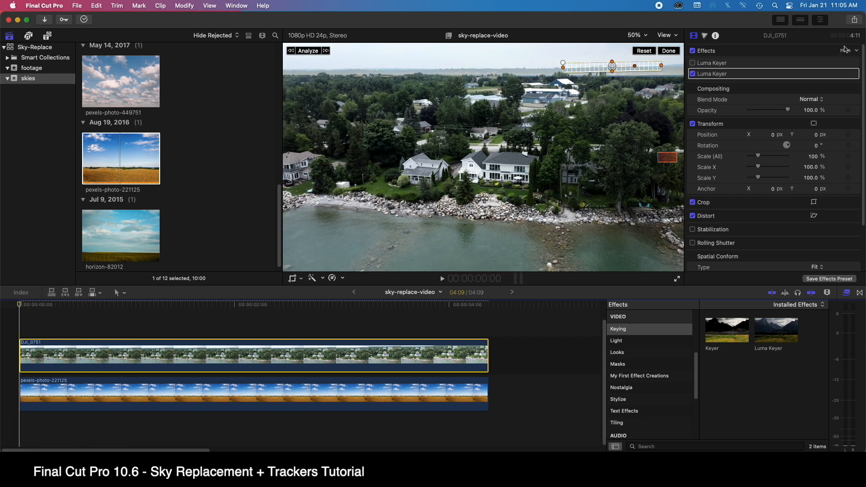
pyautogui.click(857, 63)
pyautogui.click(846, 67)
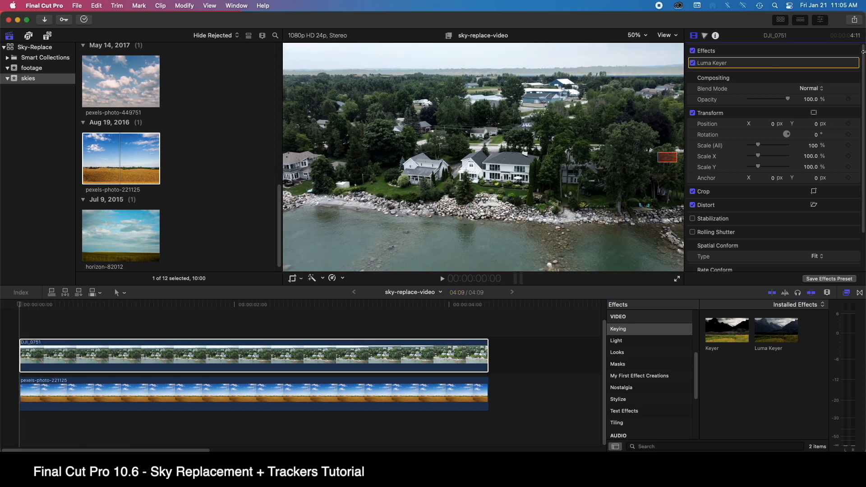
# Invert the Luma Keyer on DJI_0751 and narrow its luma range to the brightest tones so the pale sky is keyed out
pyautogui.click(845, 63)
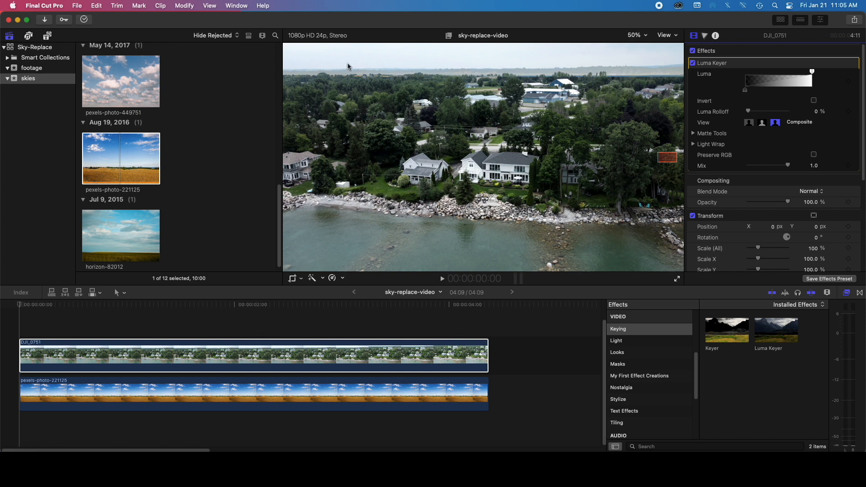
pyautogui.click(815, 100)
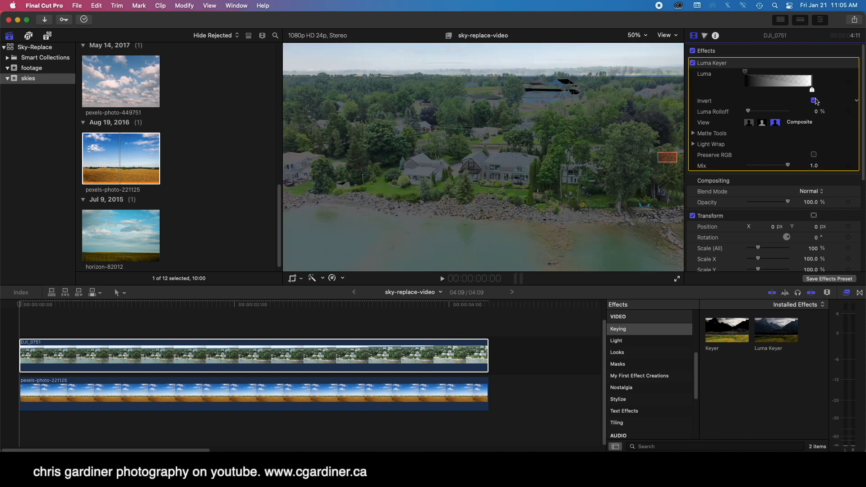
pyautogui.moveTo(746, 74); pyautogui.dragTo(800, 75)
# Use Transform to squash the sky photo vertically to Scale Y 40.41% and place it at X -5.9 px, Y 444.5 px
pyautogui.click(271, 395)
pyautogui.click(293, 278)
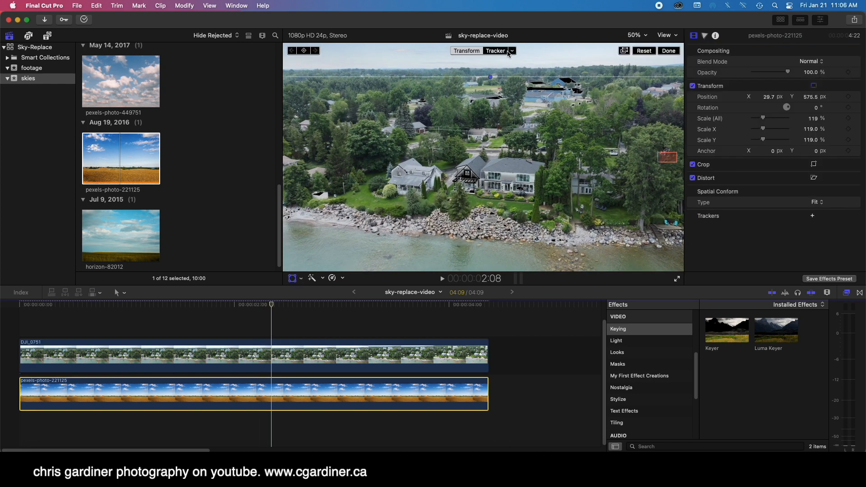
pyautogui.click(638, 36)
pyautogui.click(643, 59)
pyautogui.moveTo(487, 88); pyautogui.dragTo(494, 124)
pyautogui.click(638, 35)
pyautogui.click(640, 46)
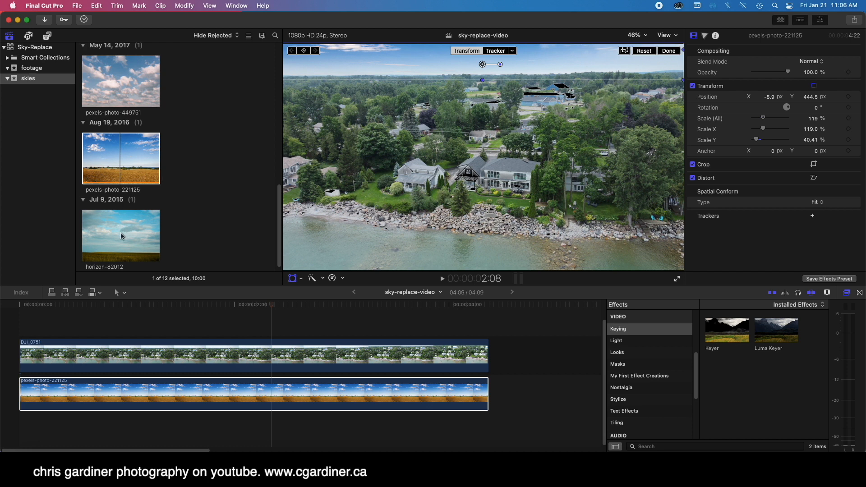
# Examine the keyed sky along the drone clip's horizon at 100% zoom, at the timeline's start
pyautogui.scroll(-1, 138, 252)
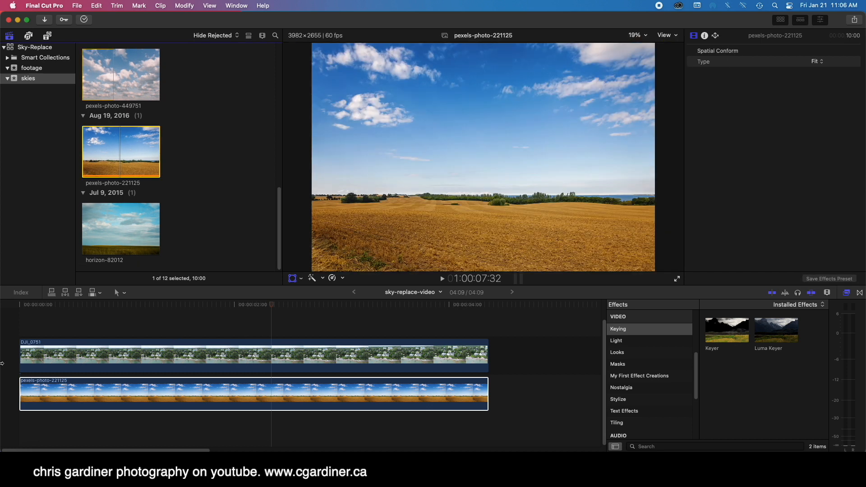
pyautogui.click(106, 356)
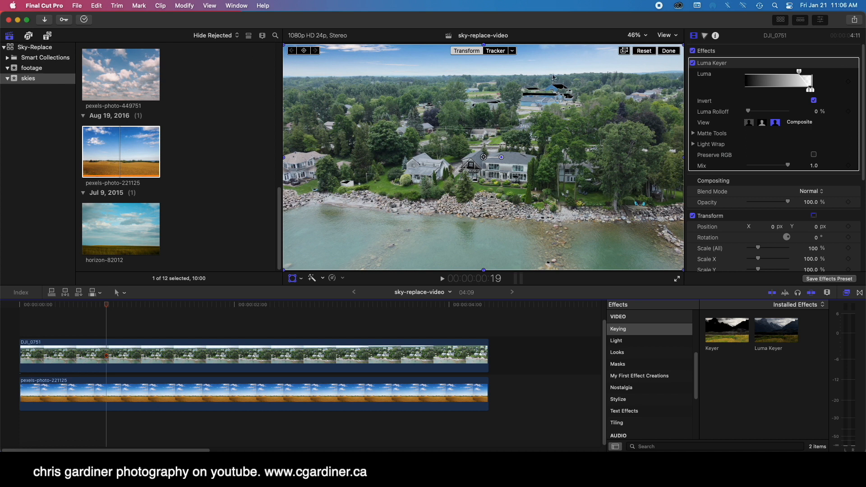
pyautogui.click(19, 321)
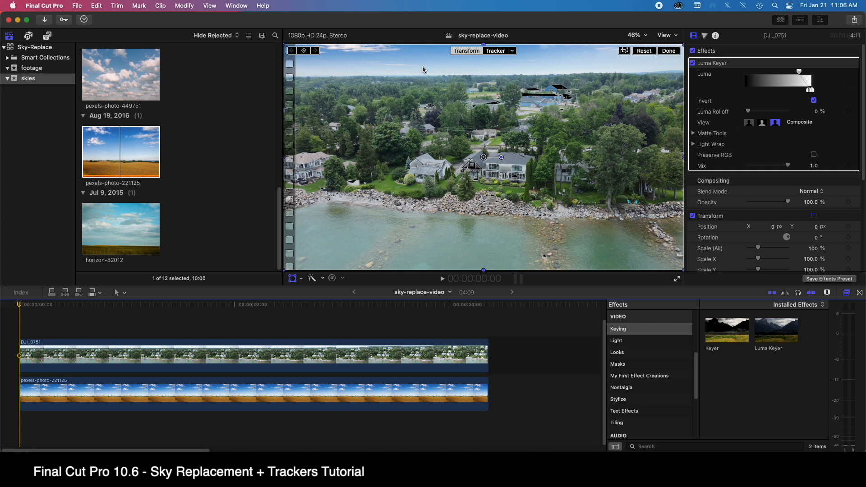
pyautogui.click(635, 35)
pyautogui.click(649, 110)
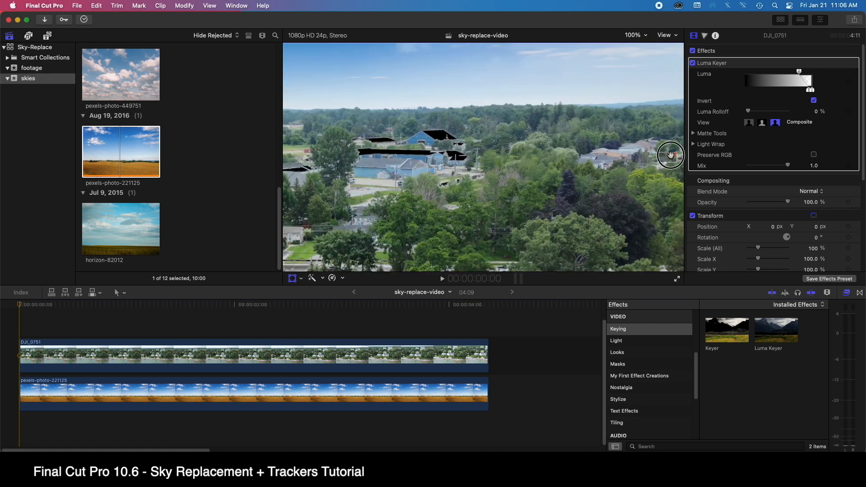
pyautogui.moveTo(671, 154); pyautogui.dragTo(652, 120)
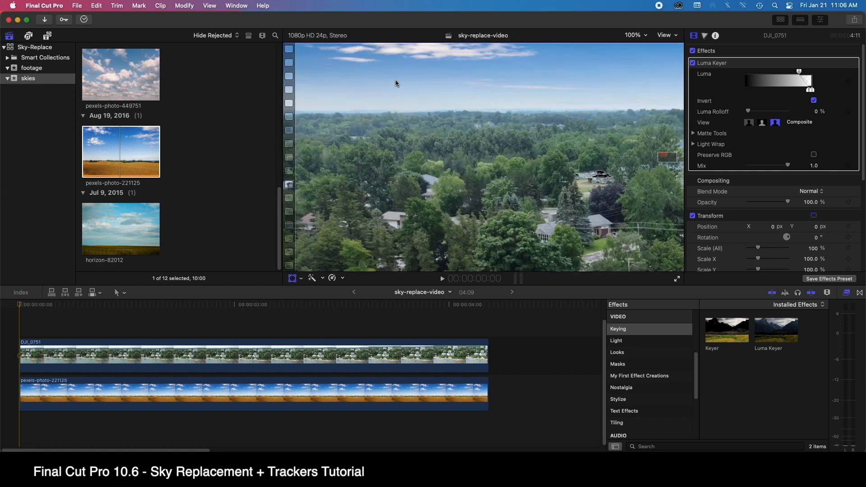
pyautogui.click(52, 351)
pyautogui.click(35, 395)
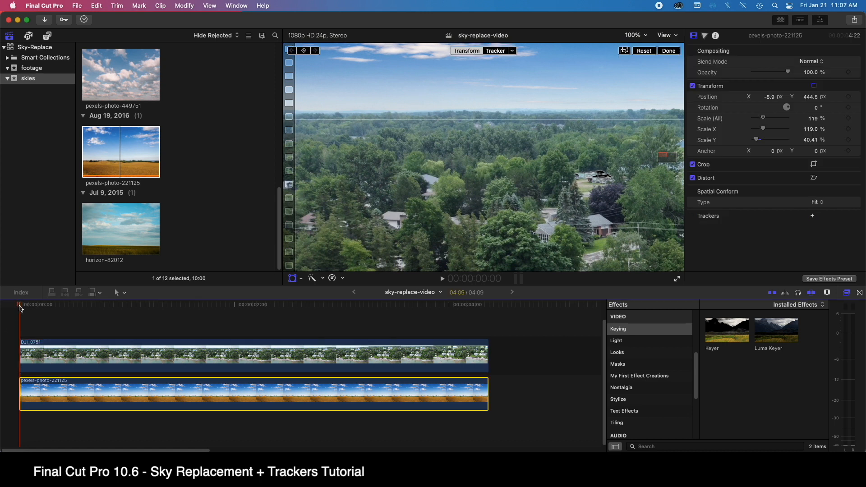
pyautogui.moveTo(21, 308); pyautogui.dragTo(22, 284)
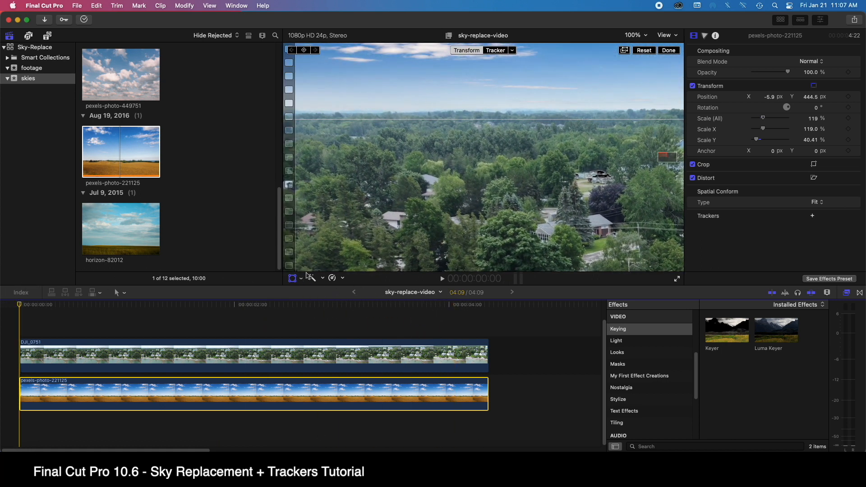
pyautogui.click(30, 424)
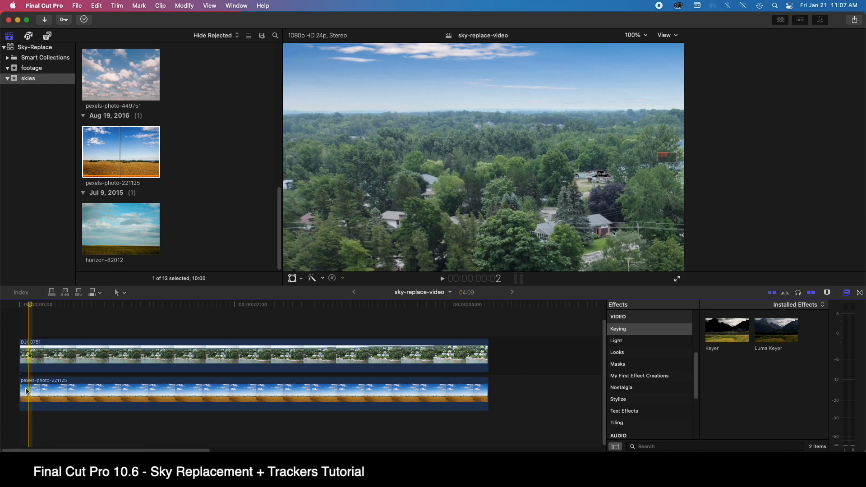
# At the timeline's start, link the sky photo's Transform to DJI_0751's Skyline tracker and scrub to about 3:08 to check the motion
pyautogui.click(28, 391)
pyautogui.click(19, 318)
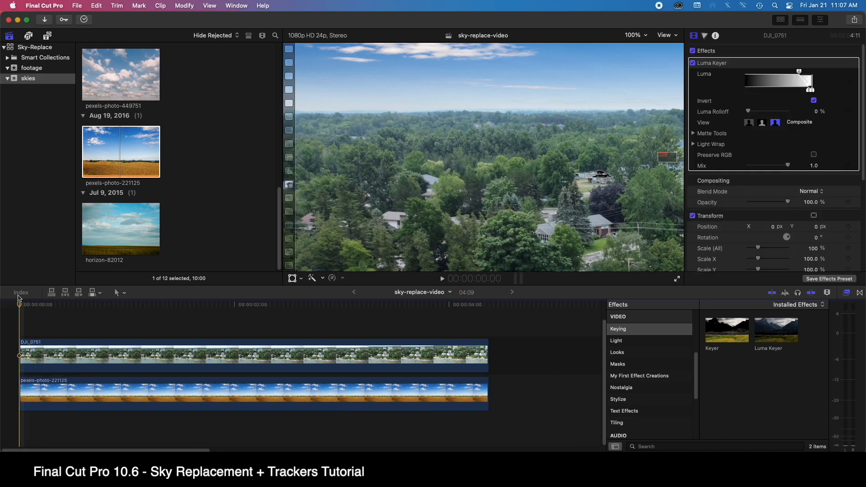
pyautogui.click(24, 381)
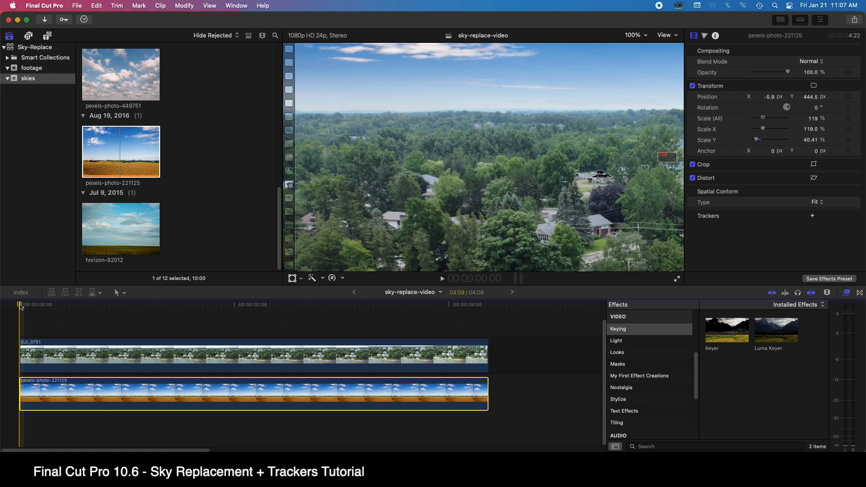
pyautogui.click(292, 278)
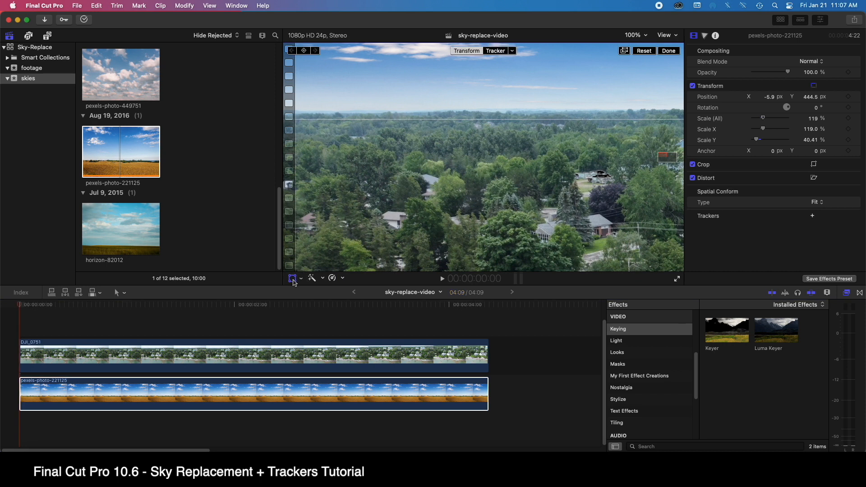
pyautogui.click(513, 51)
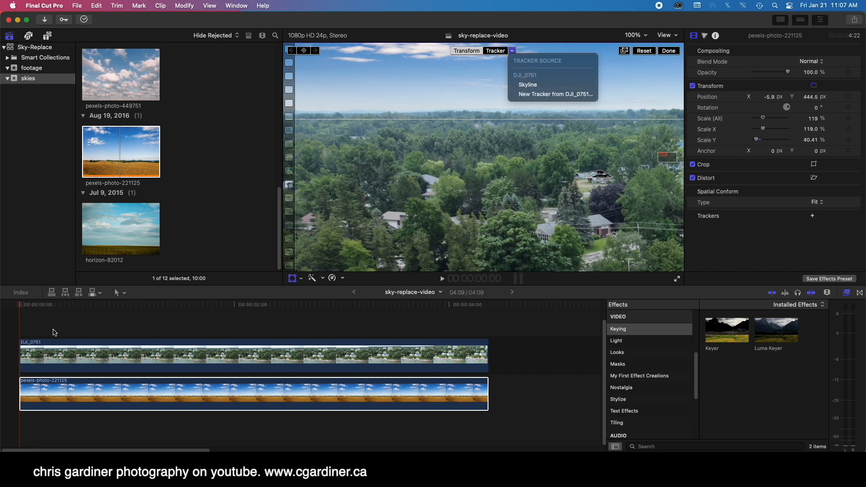
pyautogui.click(528, 85)
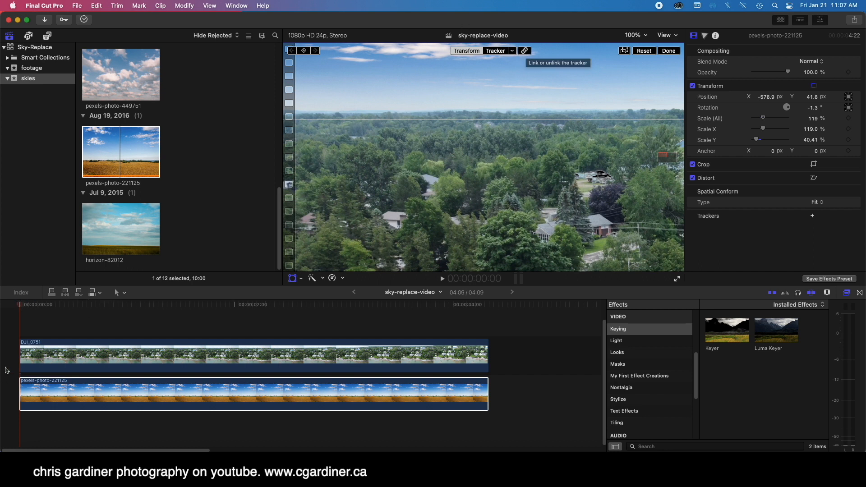
pyautogui.moveTo(21, 306); pyautogui.dragTo(3, 277)
pyautogui.click(636, 35)
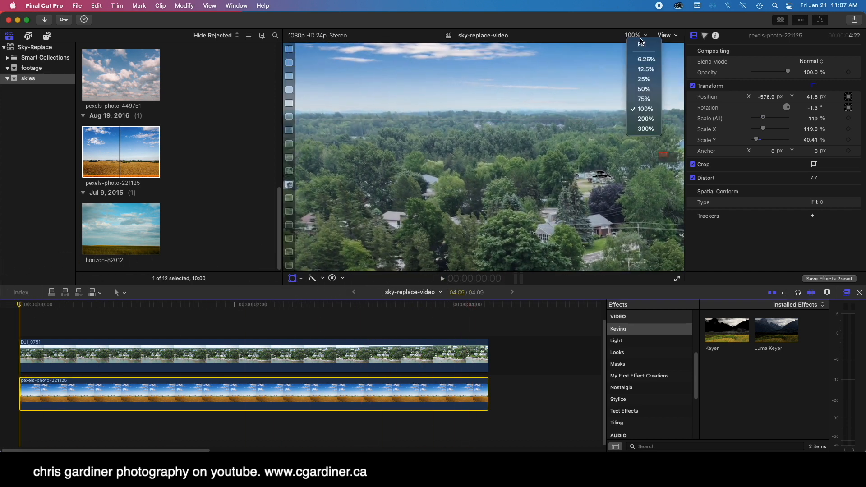
pyautogui.click(640, 44)
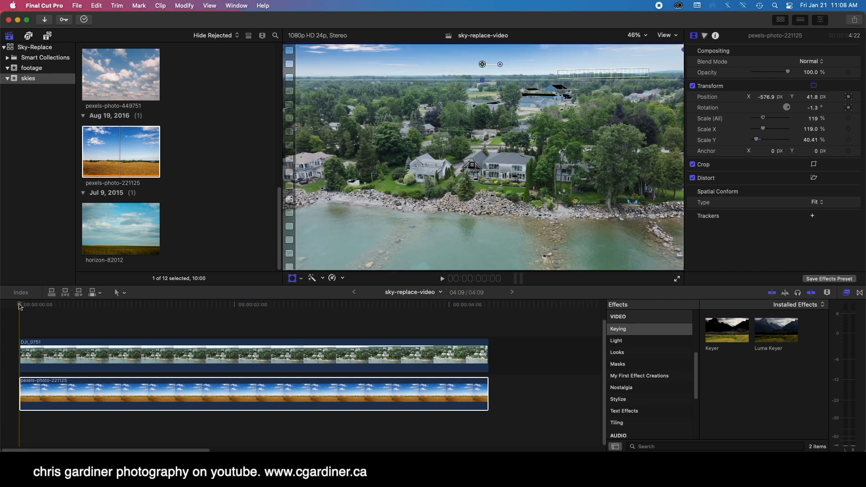
pyautogui.moveTo(19, 307); pyautogui.dragTo(377, 255)
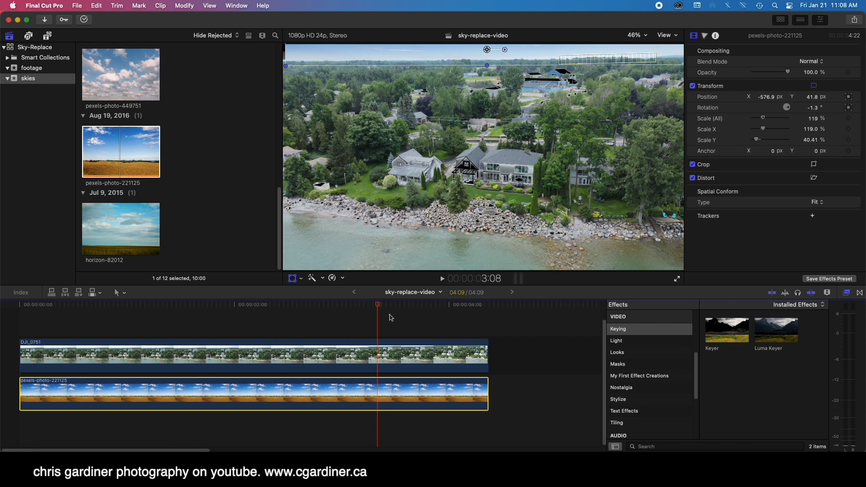
pyautogui.moveTo(402, 307); pyautogui.dragTo(2, 298)
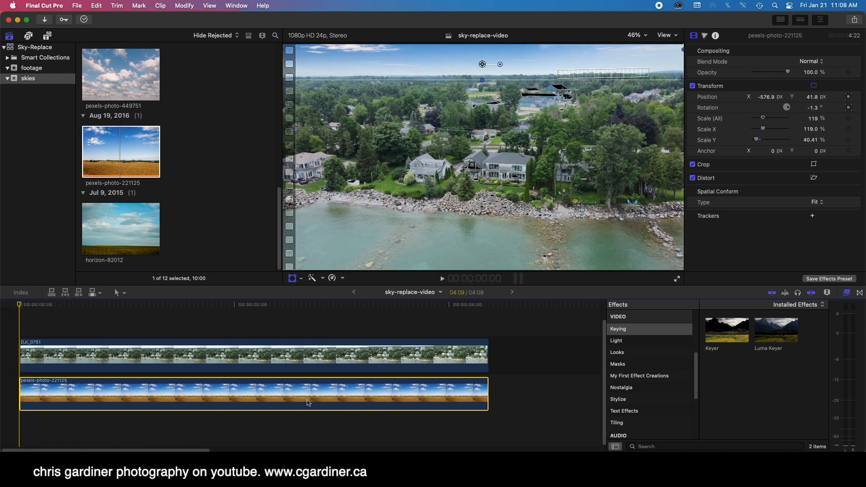
# Duplicate the DJI_0751 clip beneath the sky photo and turn off the copy's Luma Keyer to fill the keyed-out holes
pyautogui.click(599, 74)
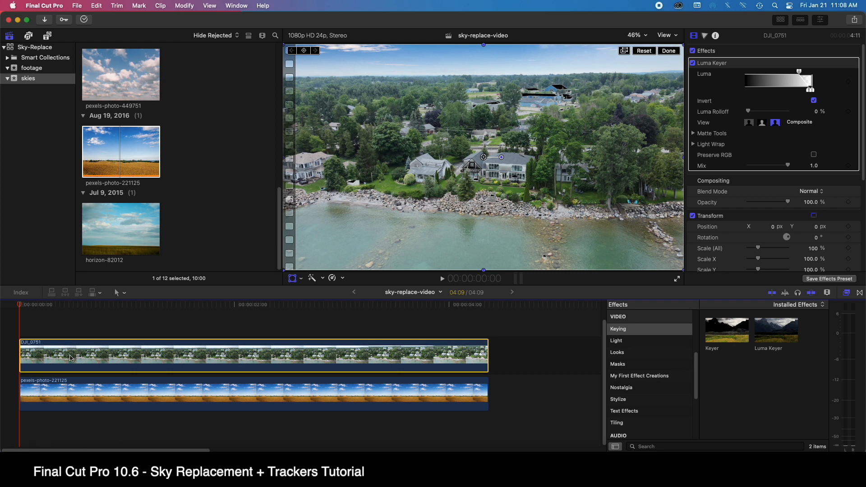
pyautogui.moveTo(70, 358); pyautogui.dragTo(136, 421)
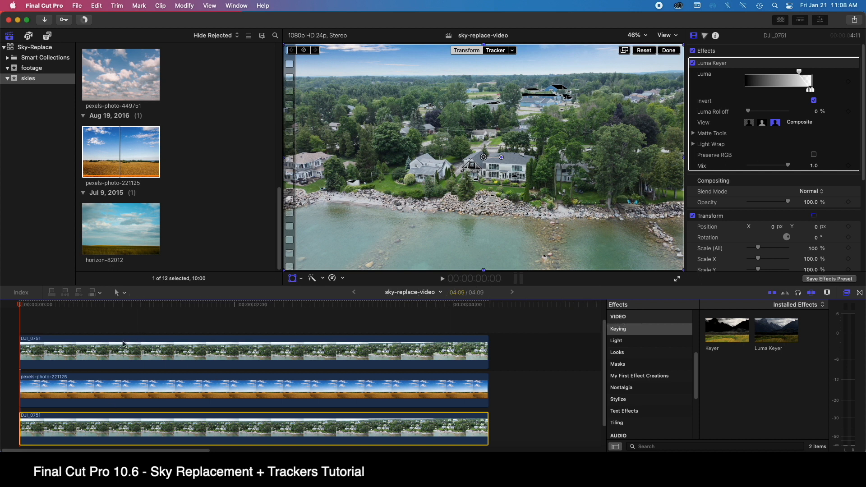
pyautogui.click(125, 343)
pyautogui.click(693, 63)
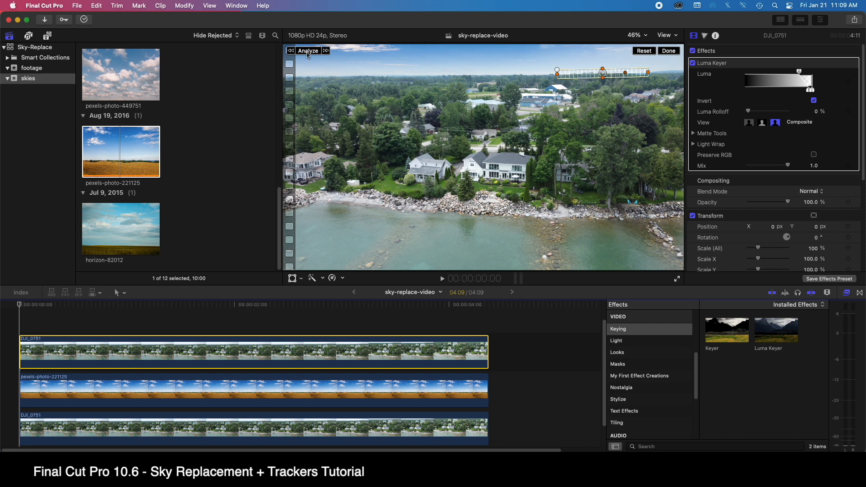
# Move the Skyline tracker on the top DJI_0751 clip slightly up over the horizon and analyze the track again
pyautogui.moveTo(604, 75); pyautogui.dragTo(604, 72)
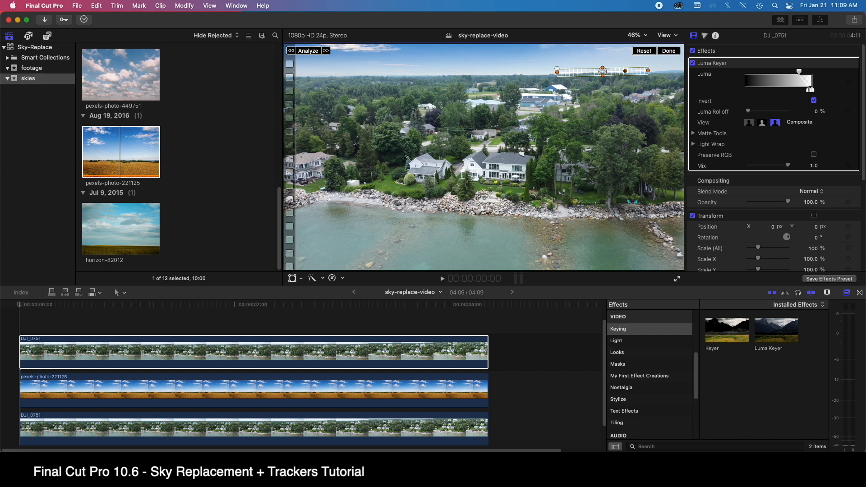
pyautogui.click(312, 353)
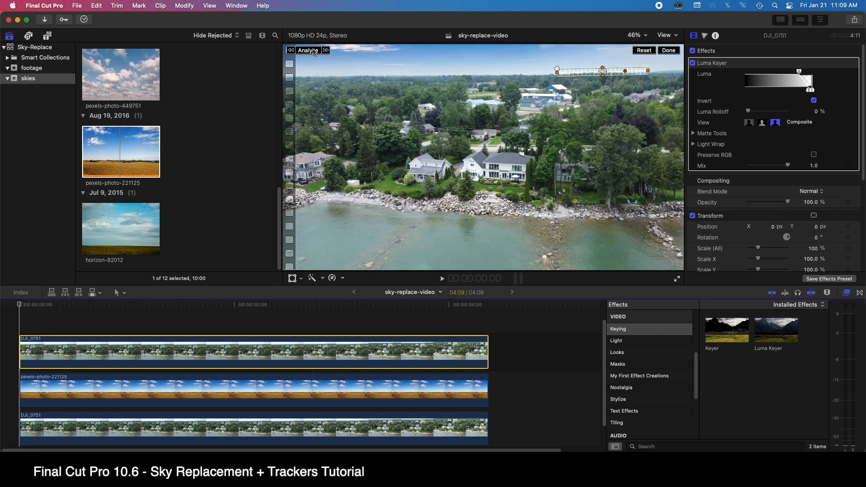
pyautogui.click(308, 51)
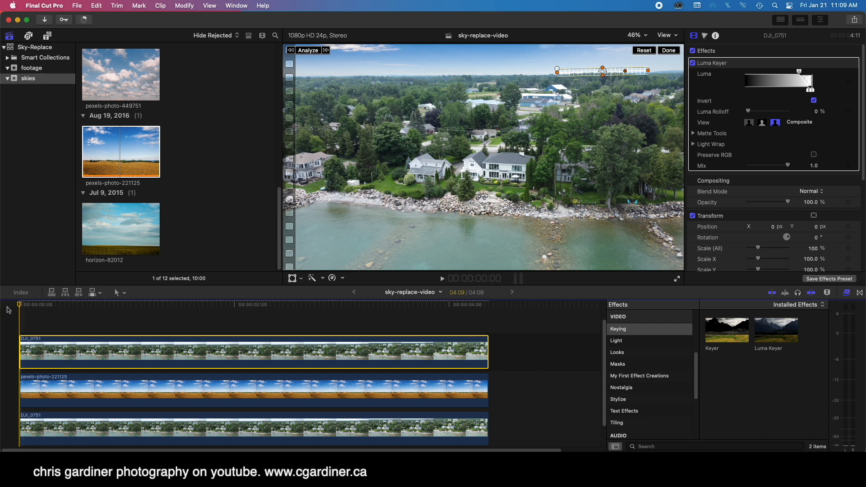
pyautogui.moveTo(19, 307)
pyautogui.mouseDown()
pyautogui.moveTo(344, 294)
pyautogui.moveTo(1, 311)
pyautogui.moveTo(361, 305)
pyautogui.moveTo(13, 305)
pyautogui.mouseUp()
# Try the Combined analysis method on the Skyline tracker, switch it back to Point Cloud, re-analyze and scrub to about 2:11
pyautogui.scroll(-10, 830, 232)
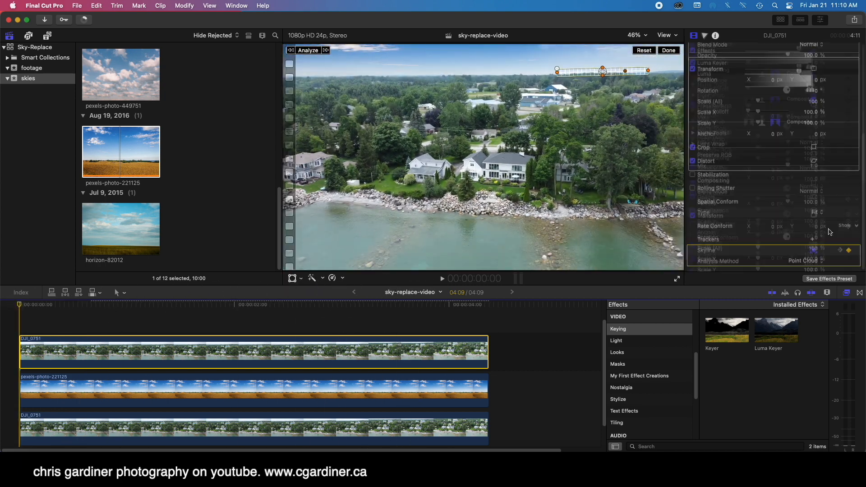
pyautogui.click(824, 261)
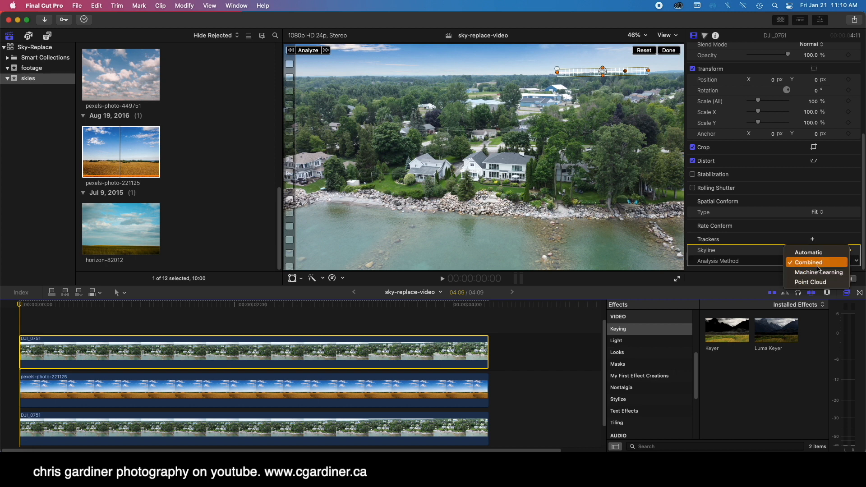
pyautogui.click(797, 263)
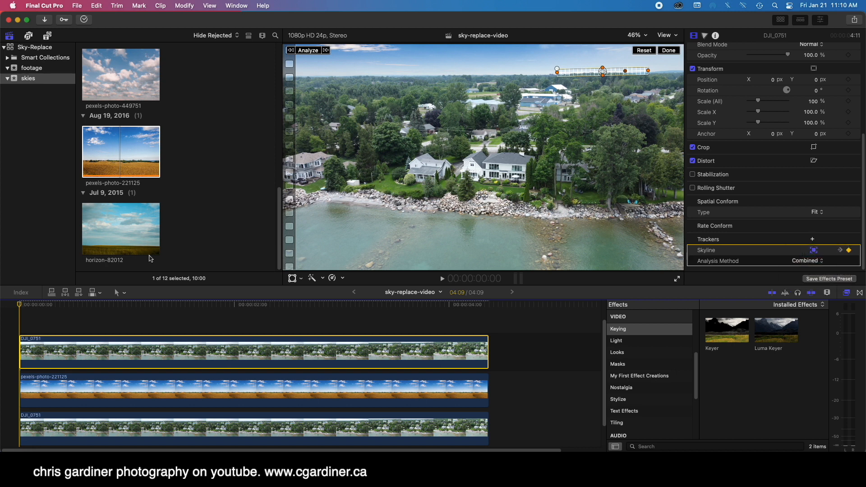
pyautogui.click(309, 50)
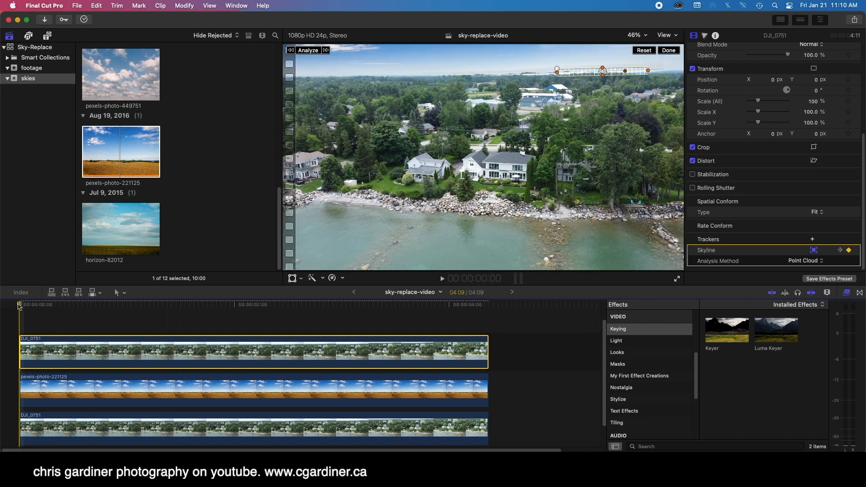
pyautogui.moveTo(19, 306); pyautogui.dragTo(273, 292)
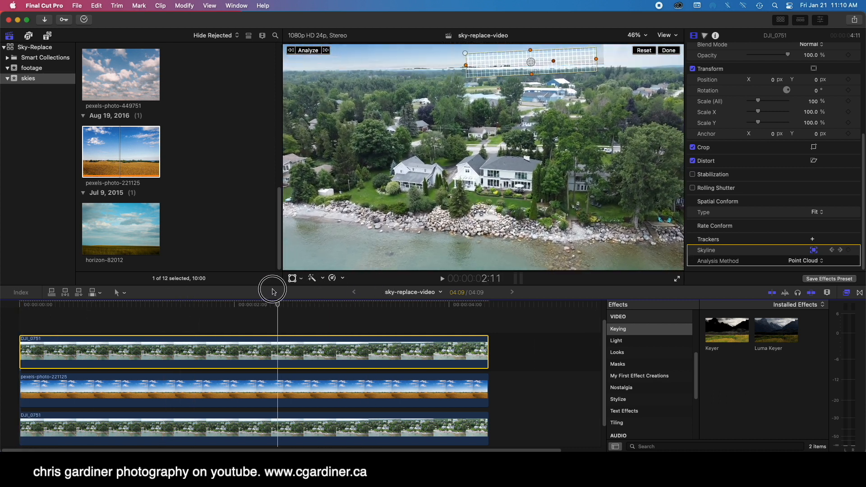
# At the timeline's start, widen the Skyline tracker into a long strip along the horizon, analyze it again and scrub to check the motion
pyautogui.press('Home')
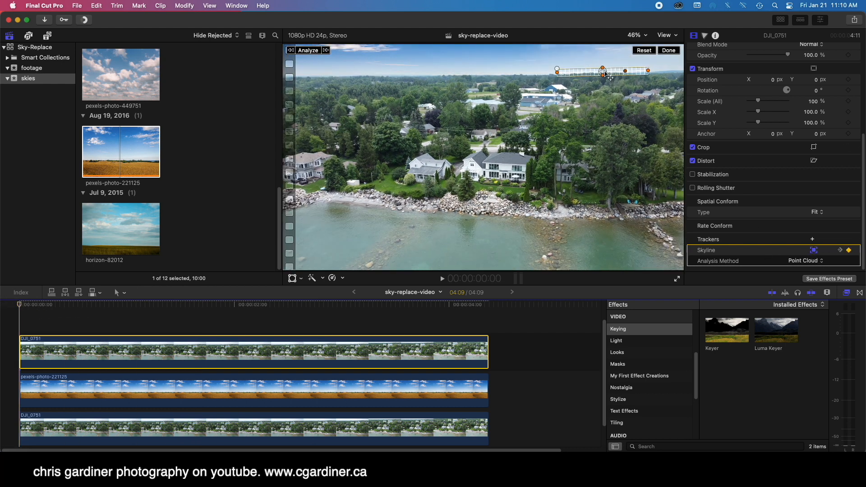
pyautogui.moveTo(607, 75); pyautogui.dragTo(518, 76)
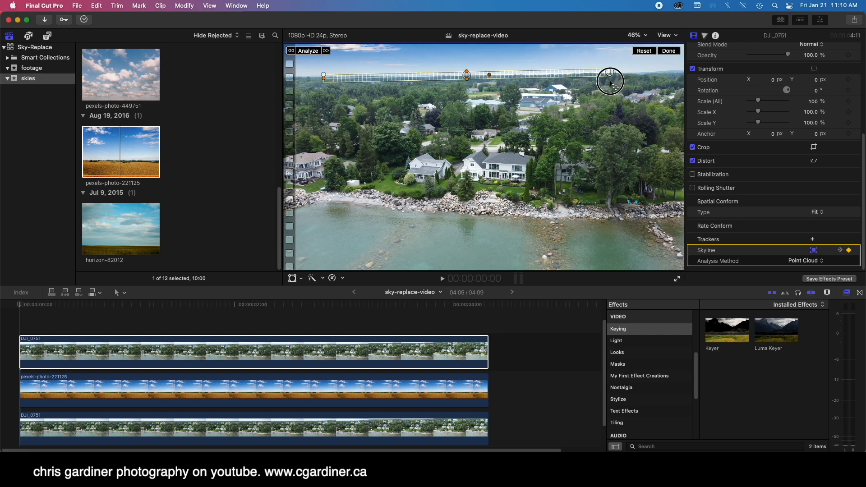
pyautogui.moveTo(611, 84); pyautogui.dragTo(611, 82)
pyautogui.click(309, 50)
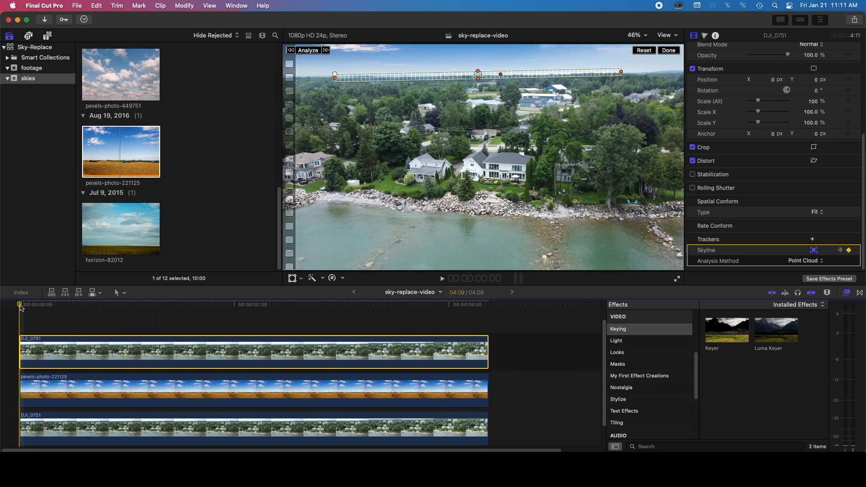
pyautogui.moveTo(20, 308); pyautogui.dragTo(2, 334)
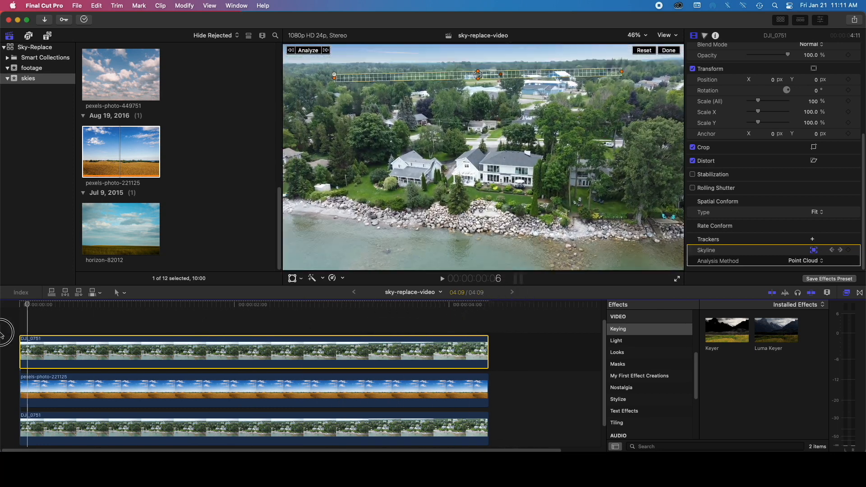
pyautogui.moveTo(27, 308); pyautogui.dragTo(73, 313)
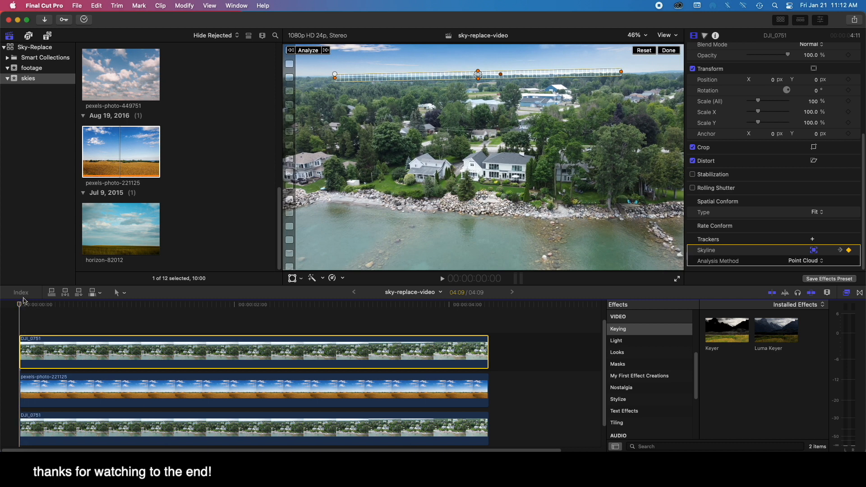
# Combine the two DJI_0751 clips and the sky photo into a compound clip named "replaced" in the footage event
pyautogui.moveTo(509, 315); pyautogui.dragTo(222, 436)
pyautogui.rightClick(222, 436)
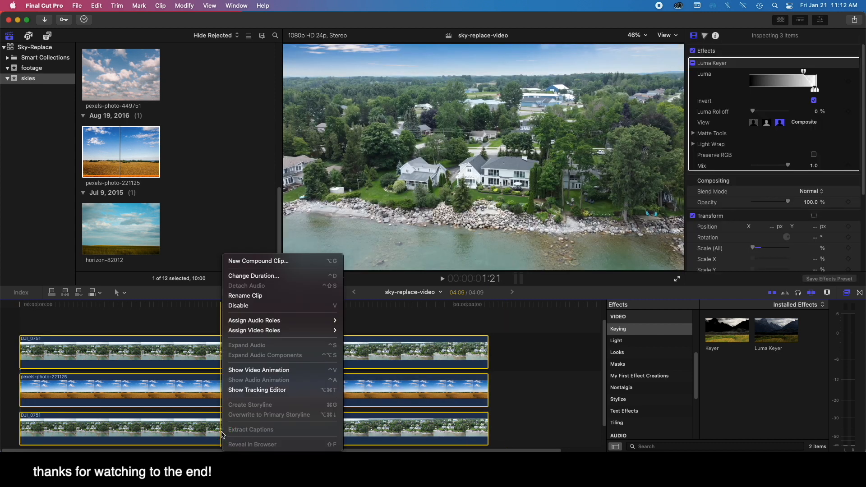
pyautogui.click(263, 261)
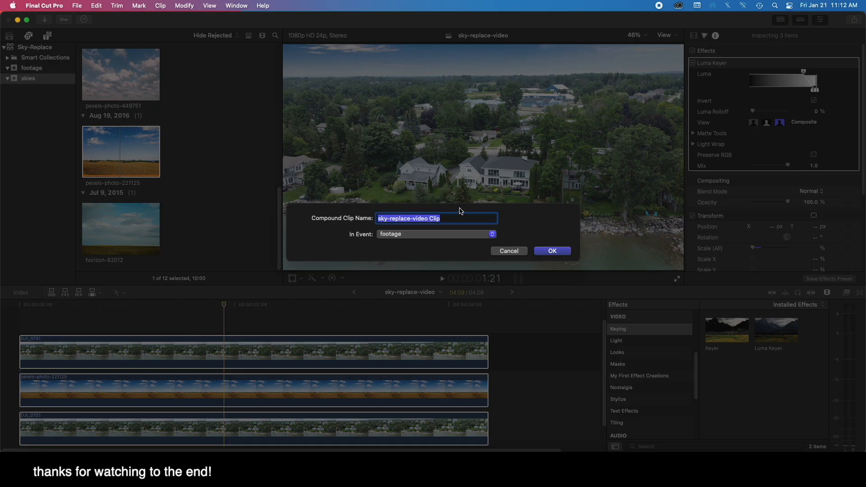
pyautogui.write('f')
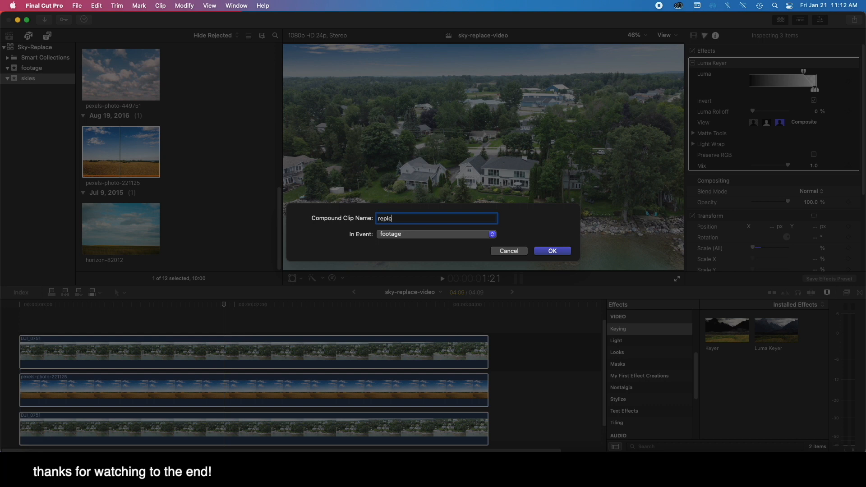
pyautogui.write('eplaced')
pyautogui.press('Return')
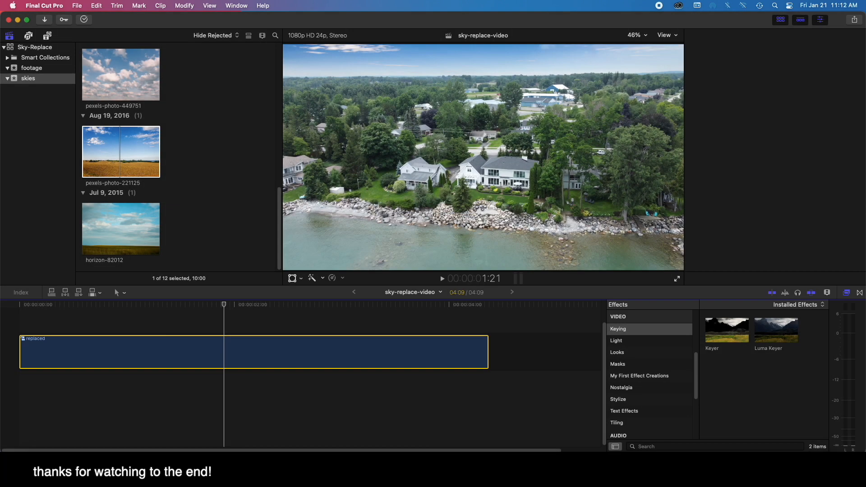
# Grade the replaced compound clip with a Color Board, adjusting its exposure and setting the highlights colour to 247° at -4%
pyautogui.click(130, 343)
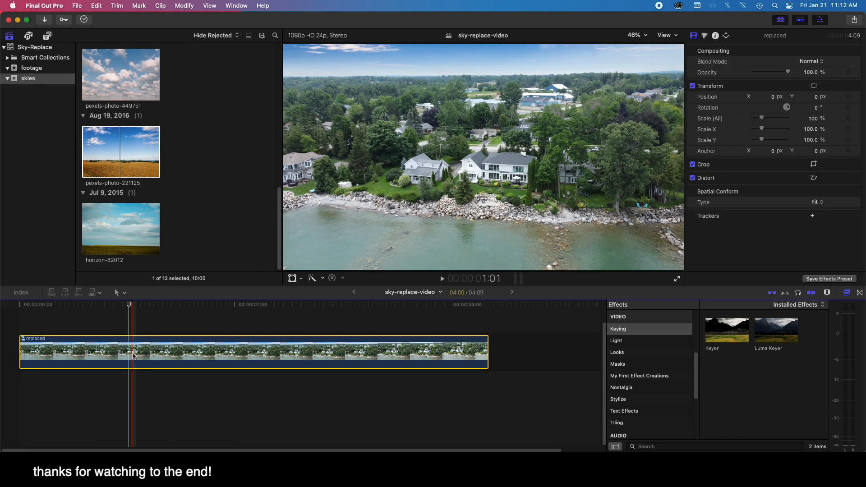
pyautogui.click(705, 36)
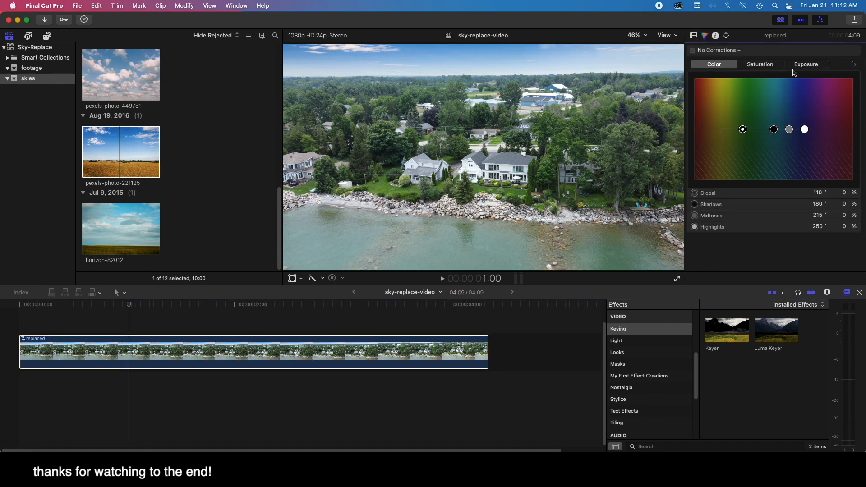
pyautogui.click(806, 65)
pyautogui.moveTo(784, 129); pyautogui.dragTo(830, 130)
pyautogui.moveTo(737, 130)
pyautogui.mouseDown()
pyautogui.moveTo(700, 124)
pyautogui.moveTo(737, 132)
pyautogui.mouseUp()
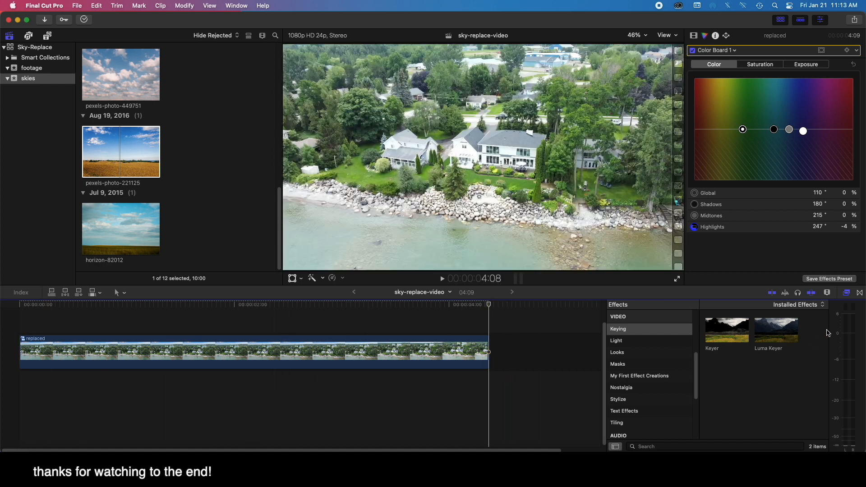
# Show the replaced clip's video properties again and scrub from the timeline's start to review the graded sky replacement
pyautogui.click(694, 36)
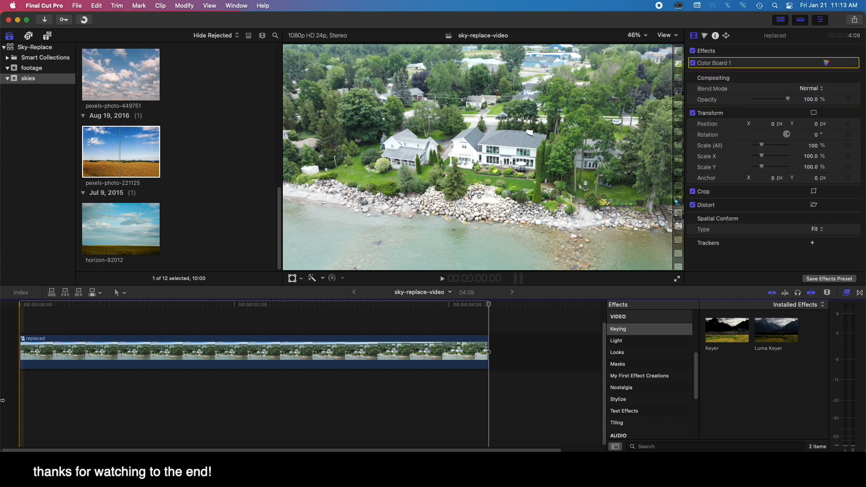
pyautogui.click(23, 306)
pyautogui.moveTo(23, 308); pyautogui.dragTo(20, 354)
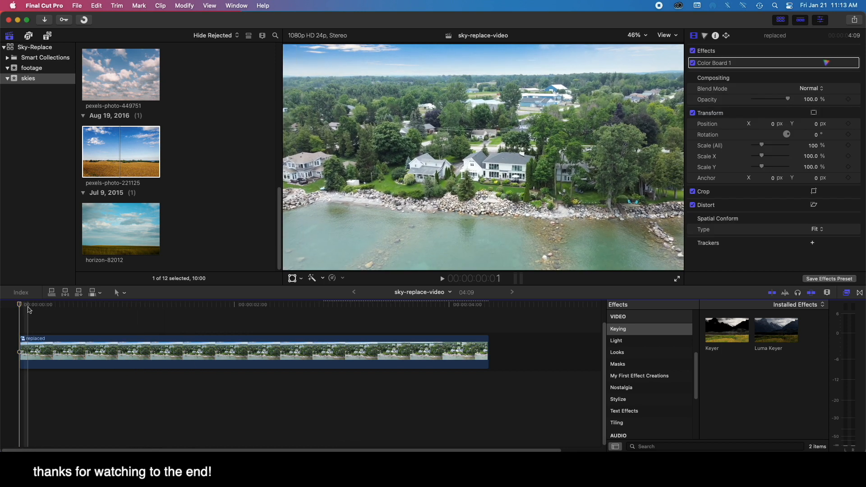